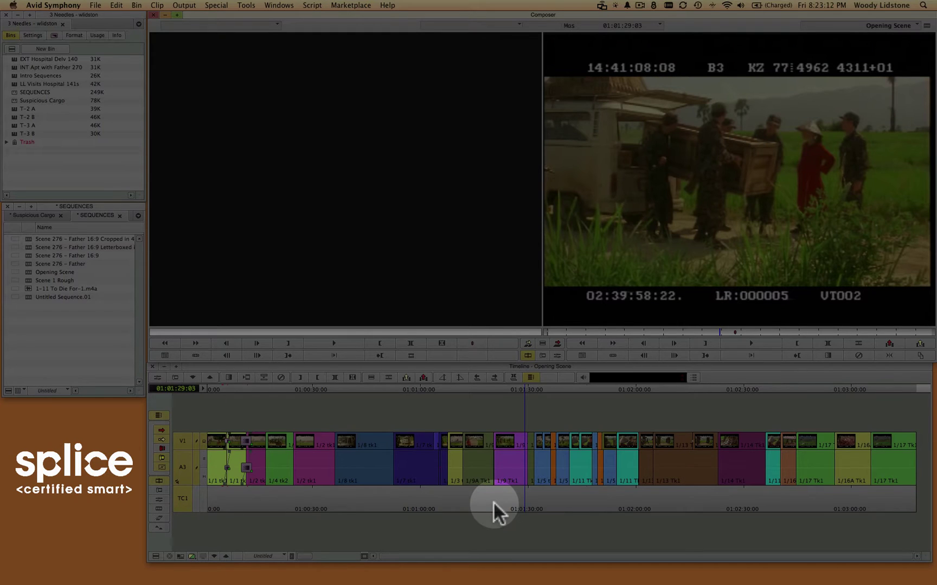
- Zoom the timeline in on the 1/13 Tk1 clip and park at its split near 01:02:16
{"action": "left_click", "coordinate": [533, 452]}
{"action": "left_click", "coordinate": [529, 463]}
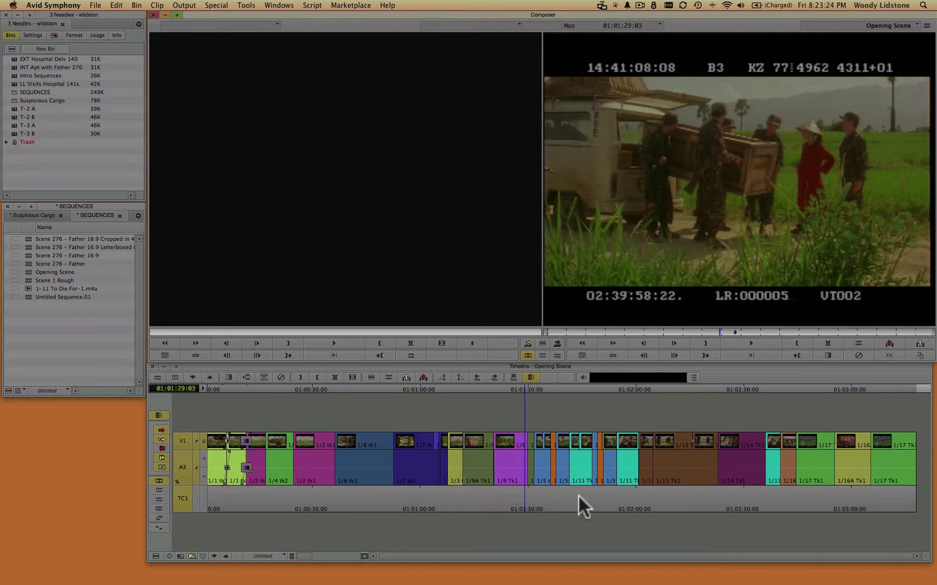
{"action": "left_click_drag", "start_coordinate": [692, 499], "coordinate": [681, 499]}
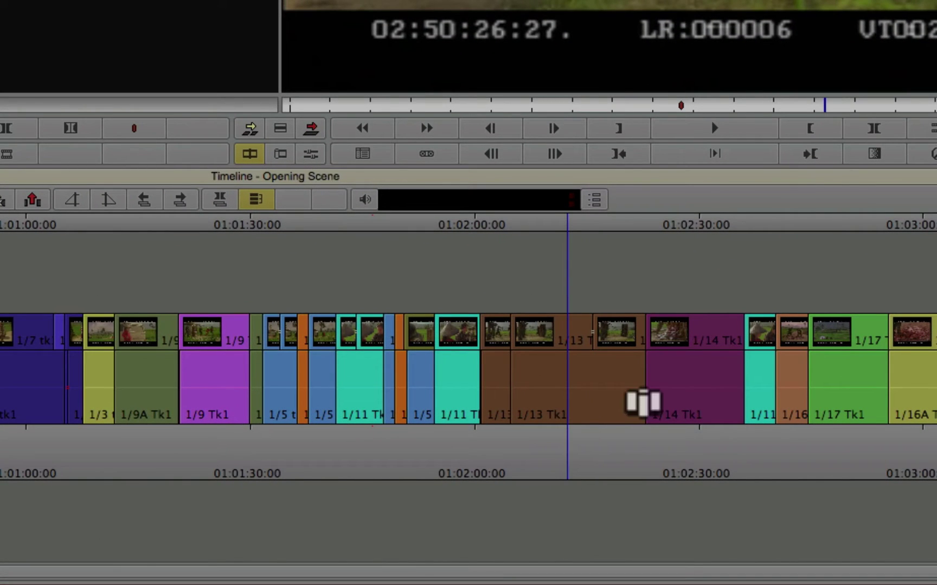
{"action": "scroll", "coordinate": [621, 405], "scroll_direction": "right", "scroll_amount": 3}
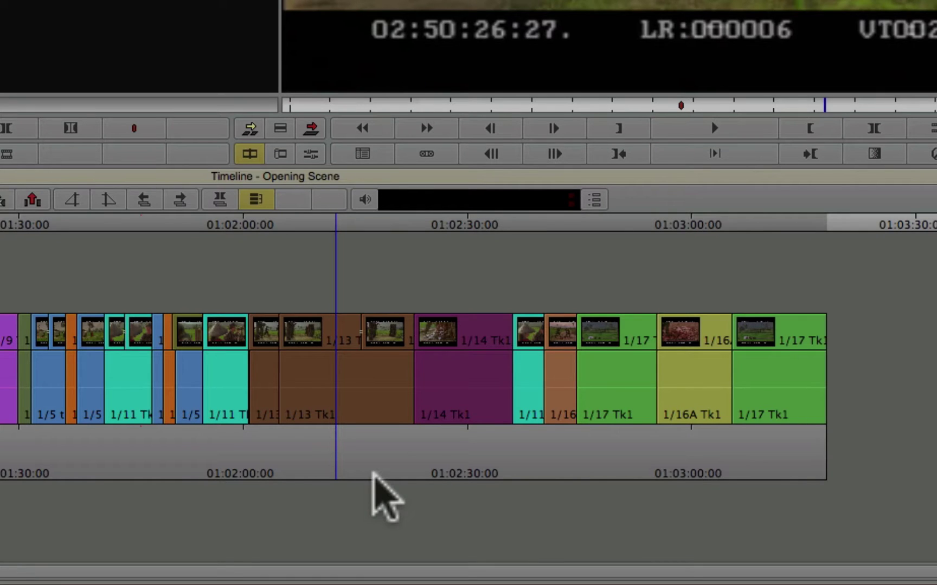
{"action": "key", "text": "super"}
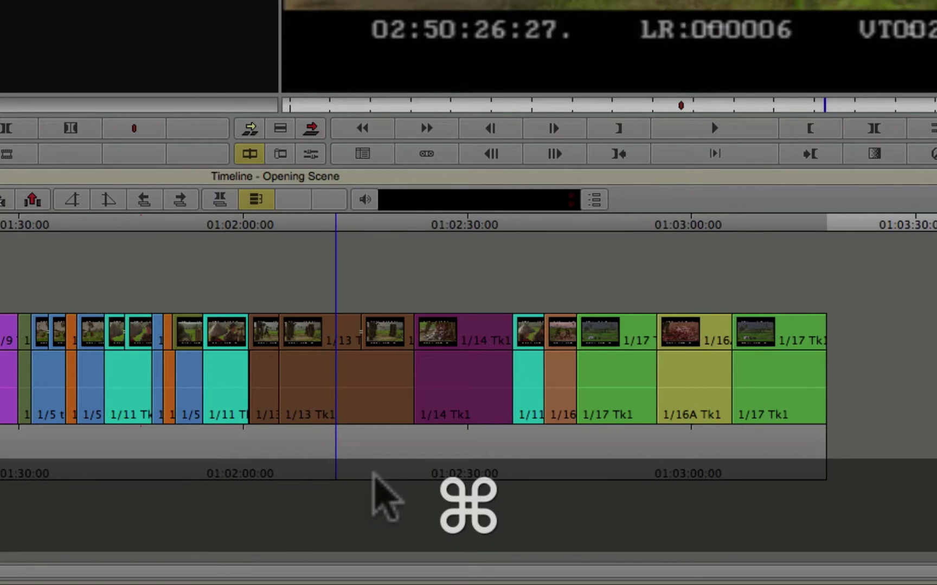
{"action": "key", "text": "super+m"}
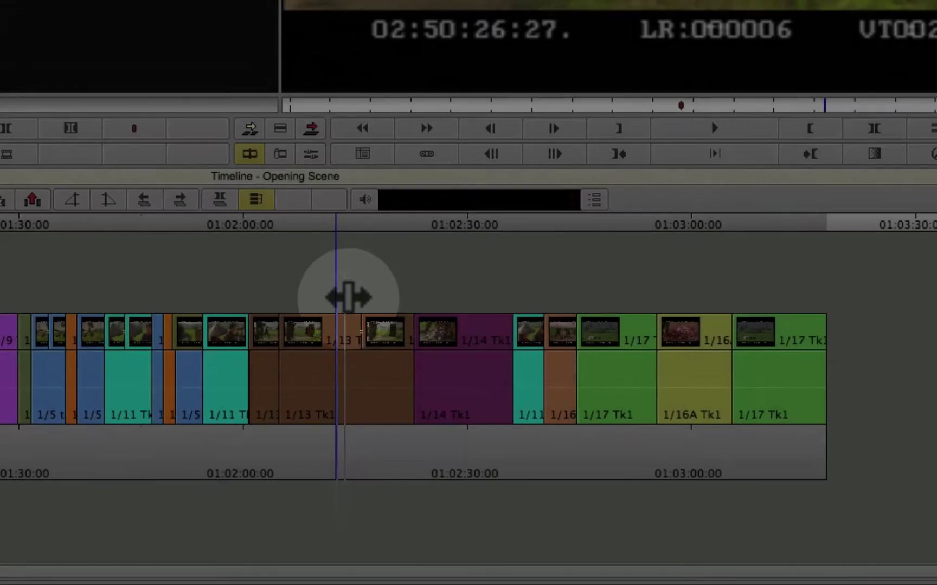
{"action": "mouse_move", "coordinate": [335, 293]}
{"action": "left_mouse_down"}
{"action": "mouse_move", "coordinate": [437, 297]}
{"action": "mouse_move", "coordinate": [465, 288]}
{"action": "left_mouse_up"}
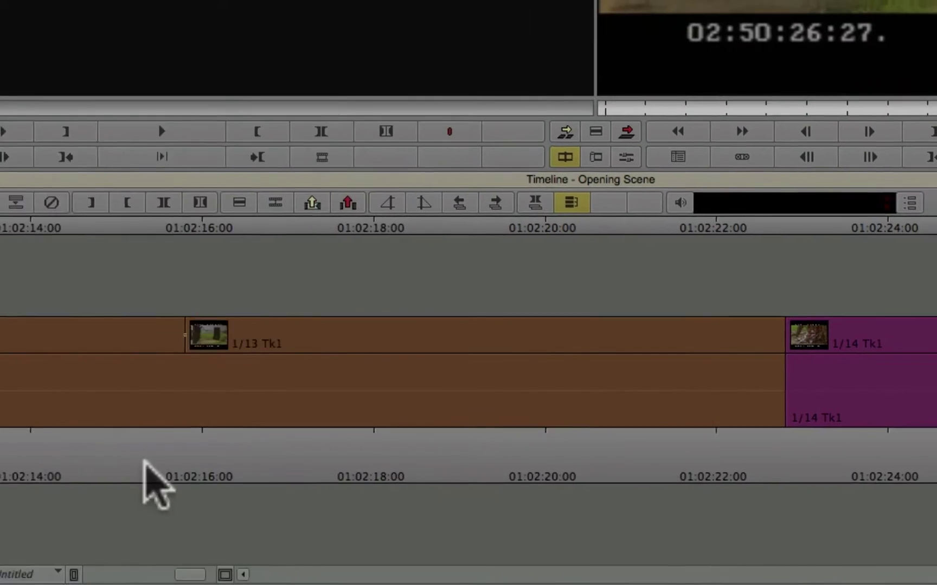
{"action": "left_click_drag", "start_coordinate": [219, 442], "coordinate": [241, 465]}
{"action": "left_click", "coordinate": [251, 467]}
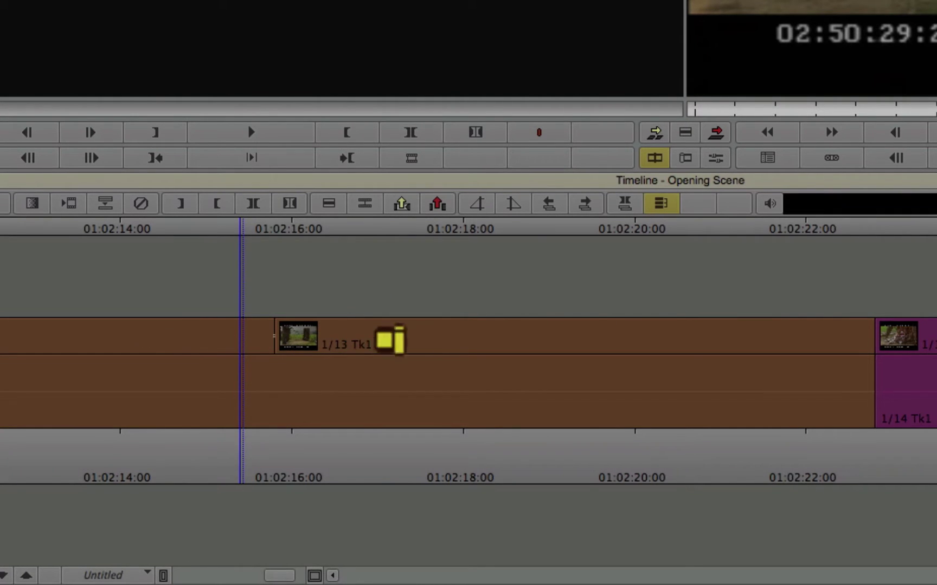
{"action": "left_click", "coordinate": [223, 458]}
{"action": "left_click_drag", "start_coordinate": [222, 458], "coordinate": [256, 458]}
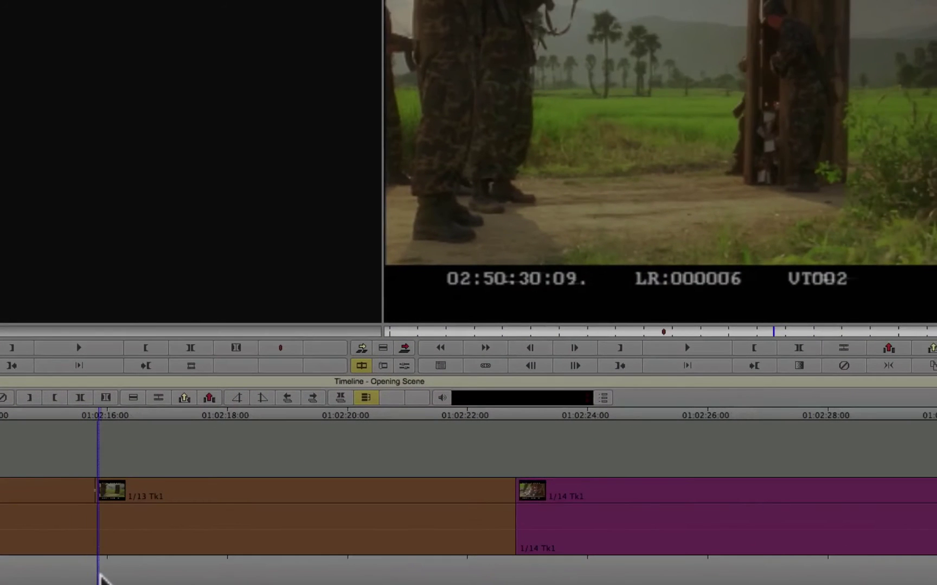
{"action": "mouse_move", "coordinate": [84, 575]}
{"action": "left_mouse_down"}
{"action": "mouse_move", "coordinate": [48, 575]}
{"action": "mouse_move", "coordinate": [118, 574]}
{"action": "mouse_move", "coordinate": [70, 567]}
{"action": "left_mouse_up"}
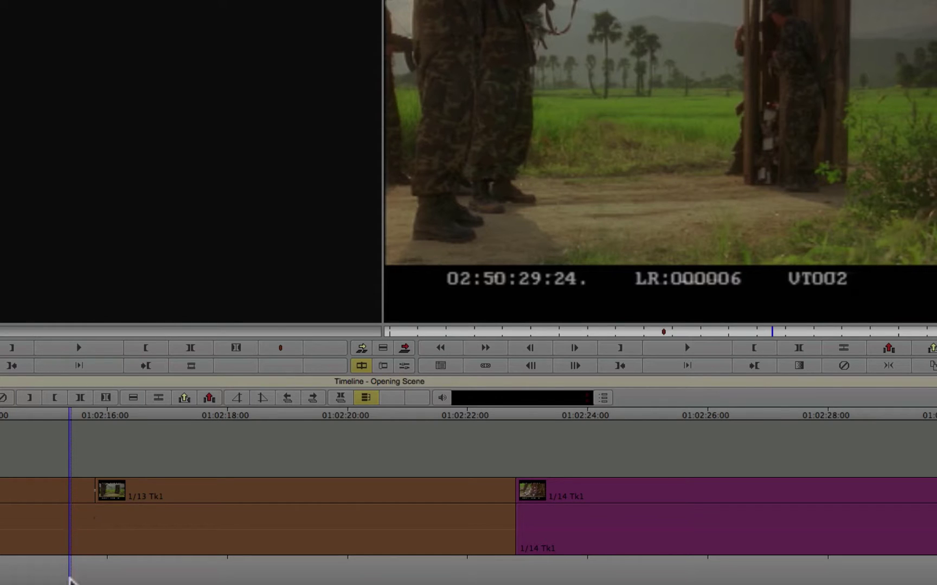
{"action": "left_click_drag", "start_coordinate": [69, 578], "coordinate": [126, 565]}
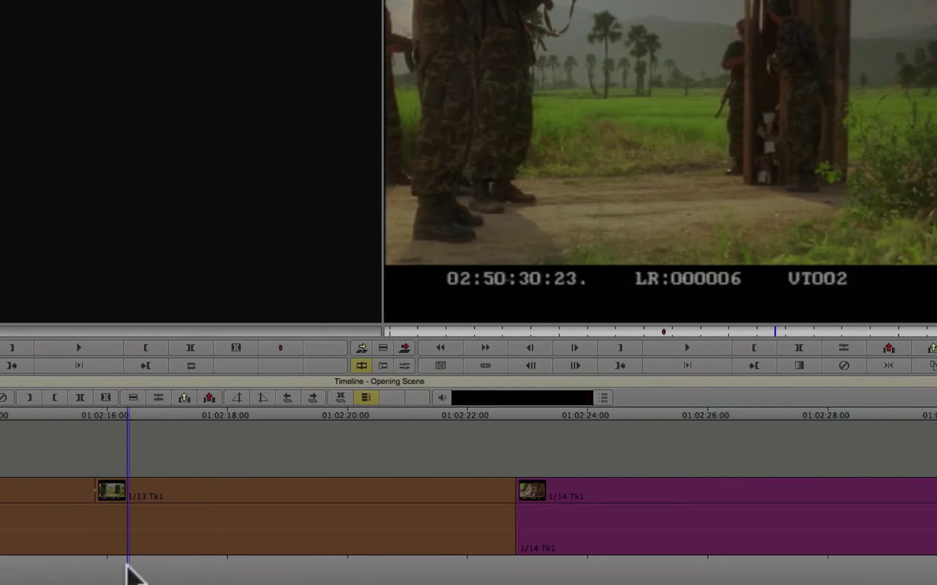
{"action": "scroll", "coordinate": [168, 574], "scroll_direction": "left", "scroll_amount": 10}
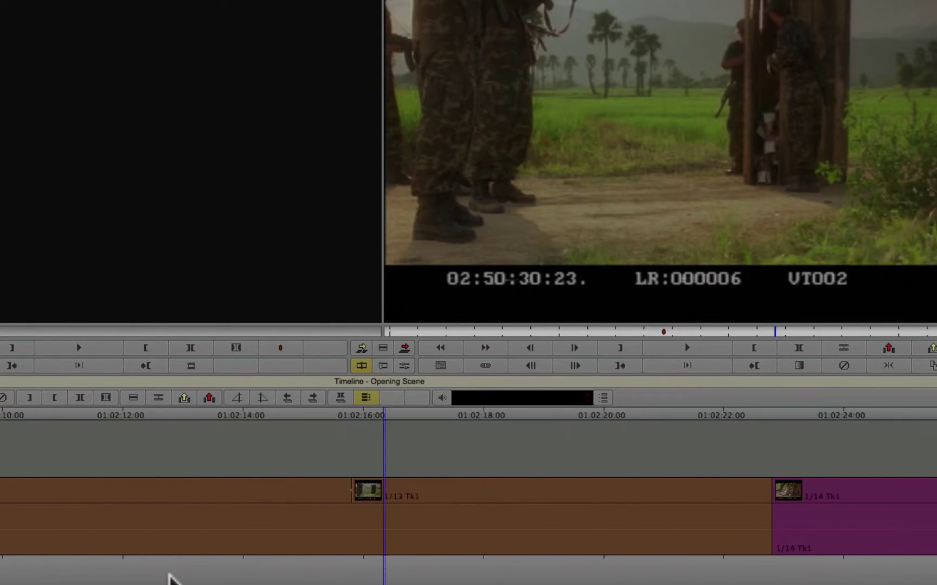
{"action": "scroll", "coordinate": [168, 576], "scroll_direction": "right", "scroll_amount": 6}
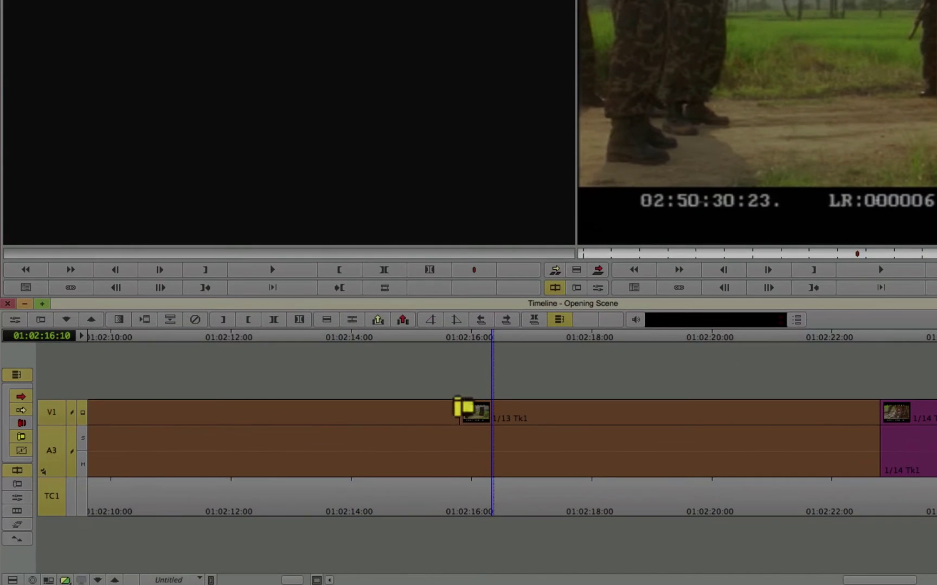
- Delete the match-frame edit point inside 1/13 Tk1 so it runs unbroken into 1/14 Tk1
{"action": "left_click", "coordinate": [459, 417]}
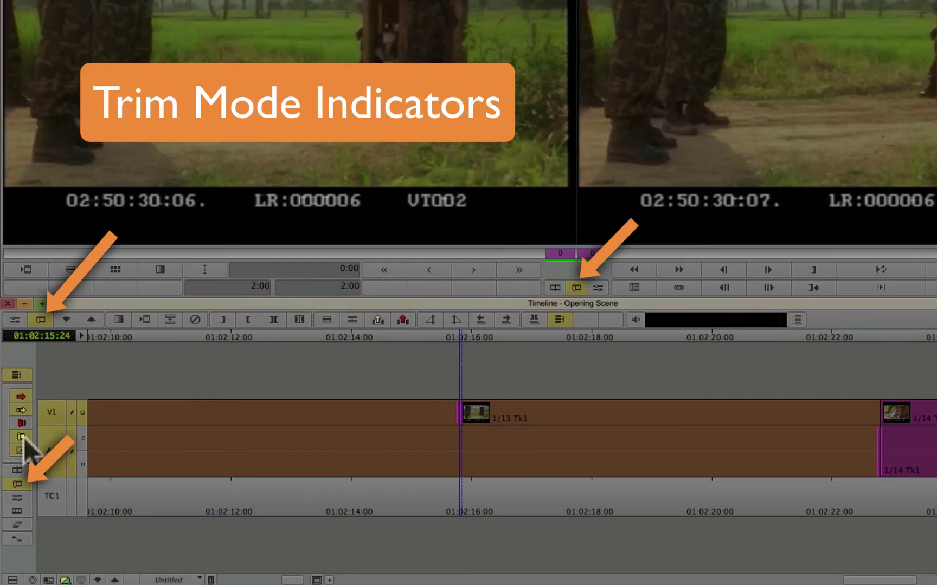
{"action": "left_click", "coordinate": [467, 491]}
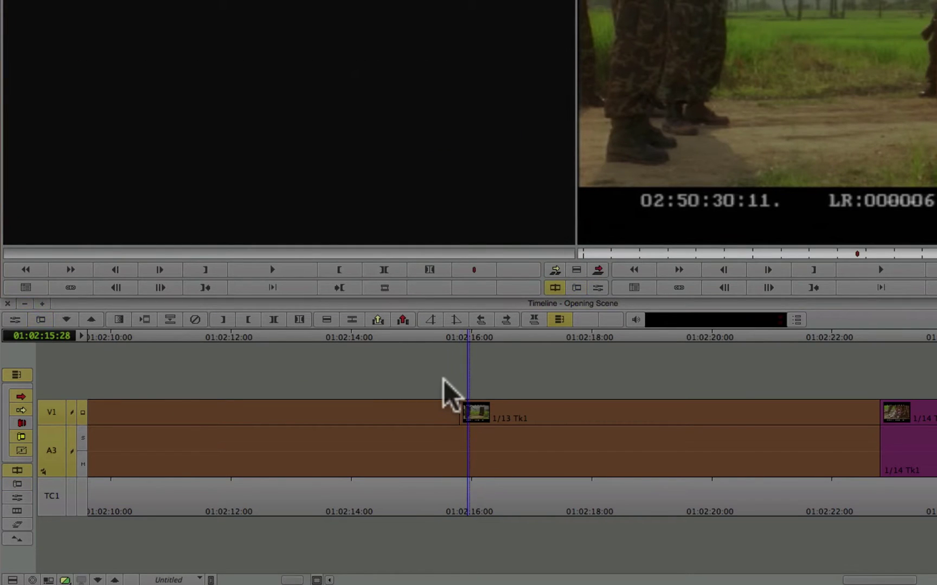
{"action": "left_click_drag", "start_coordinate": [443, 383], "coordinate": [493, 442]}
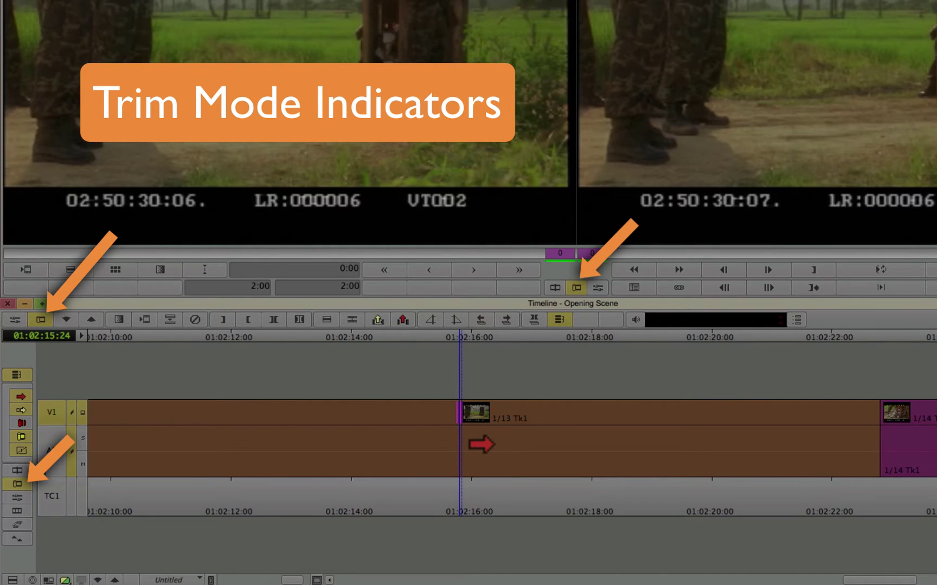
{"action": "key", "text": "BackSpace"}
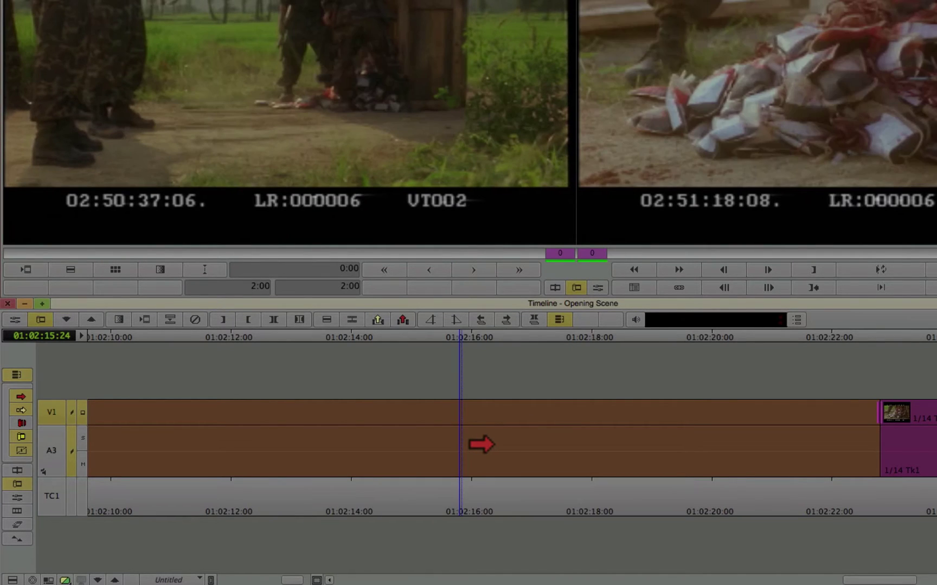
{"action": "left_click", "coordinate": [492, 493]}
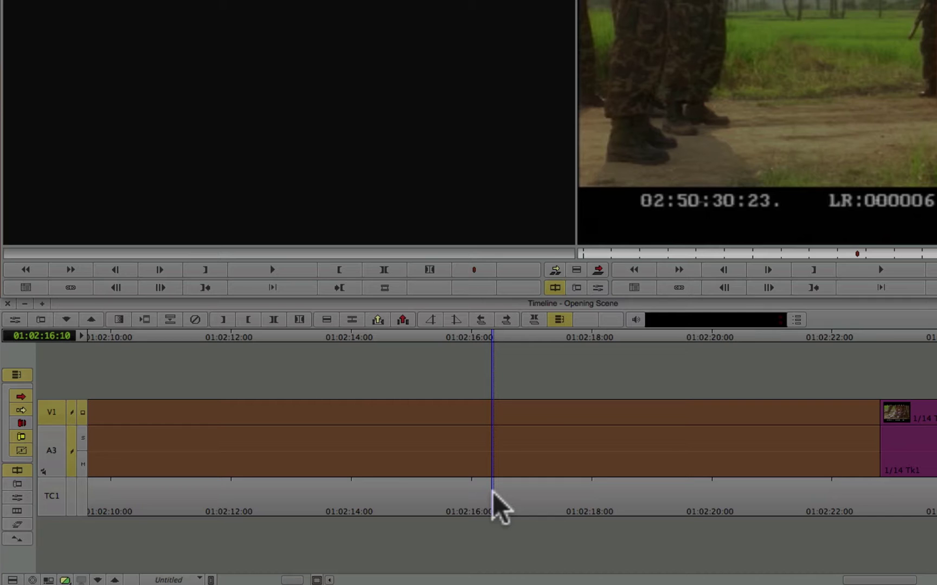
- Zoom out, then zoom in on 01:01:25–01:01:50 and park at 01:01:33:04 near 1/9A Tk2
{"action": "key", "text": "super"}
{"action": "key", "text": "super+bracketleft"}
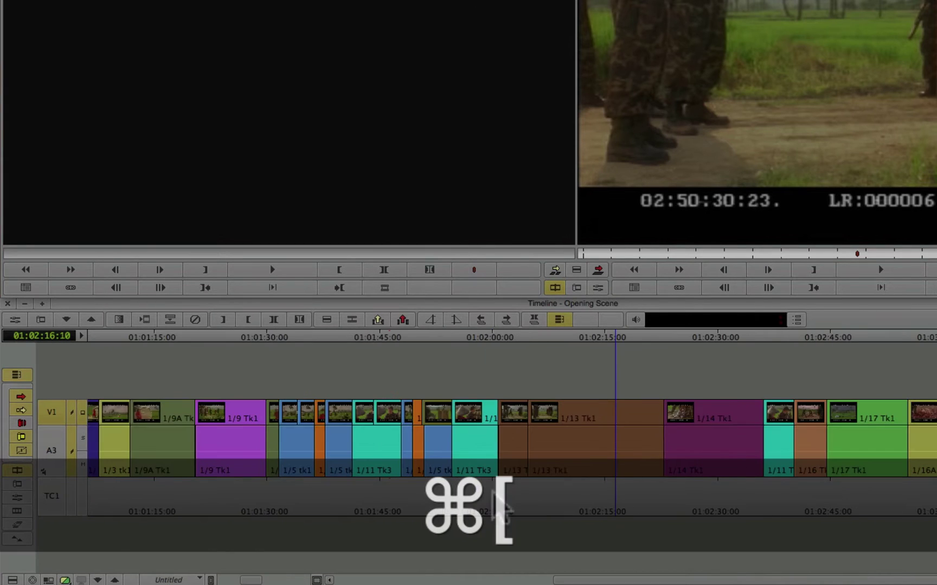
{"action": "key", "text": "super+bracketright"}
{"action": "left_click", "coordinate": [519, 480]}
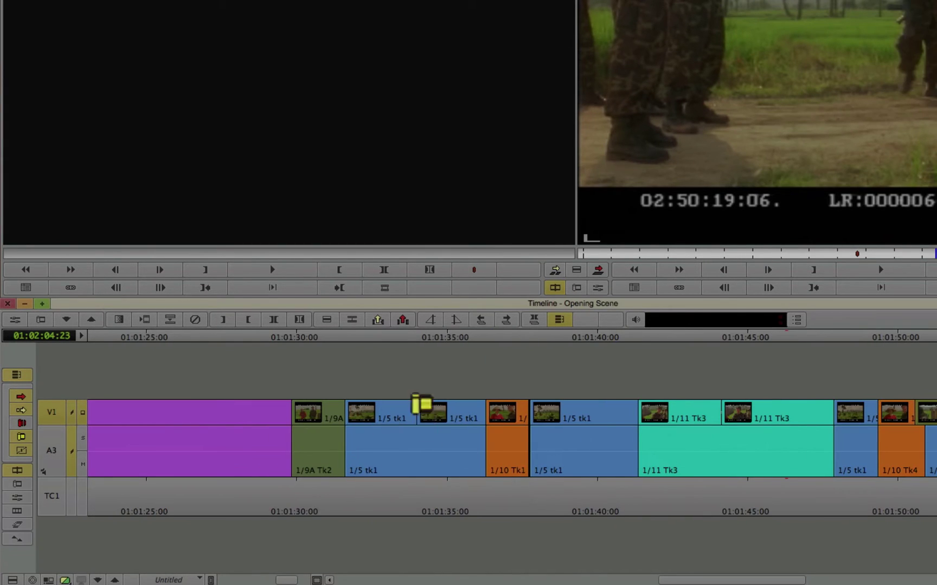
{"action": "left_click", "coordinate": [428, 497]}
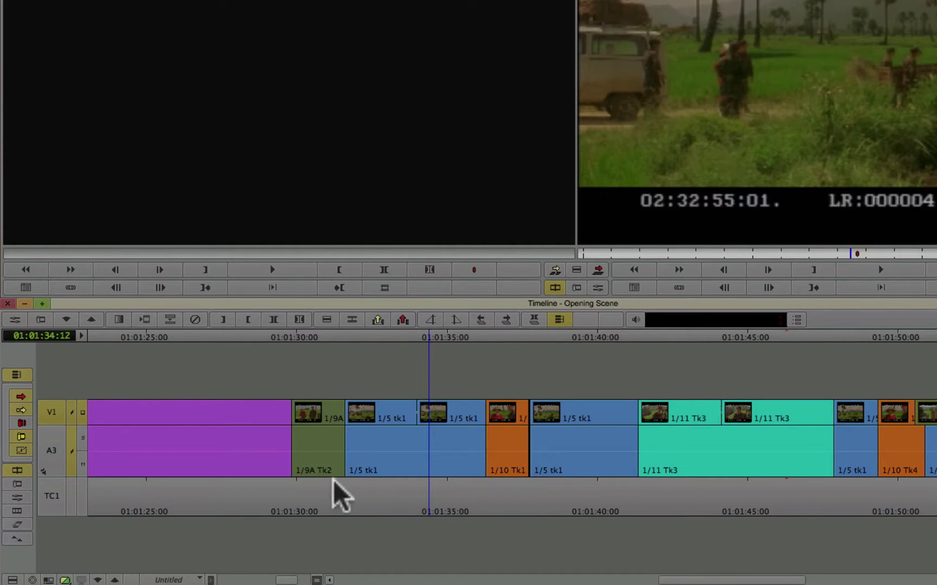
{"action": "left_click", "coordinate": [391, 498]}
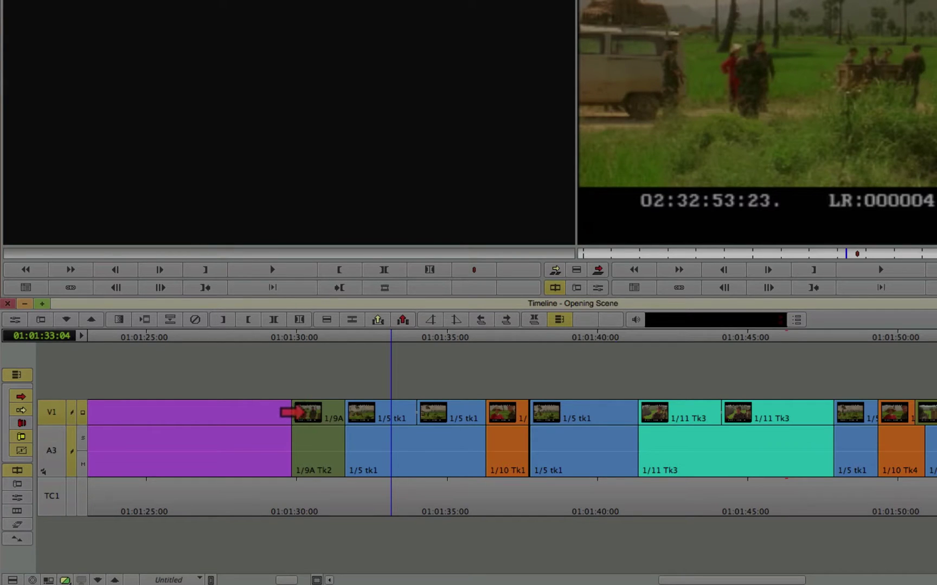
- Select 1/9A Tk2 on V1 and A3 and splice it in right after 1/9 Tk1
{"action": "left_click", "coordinate": [304, 412]}
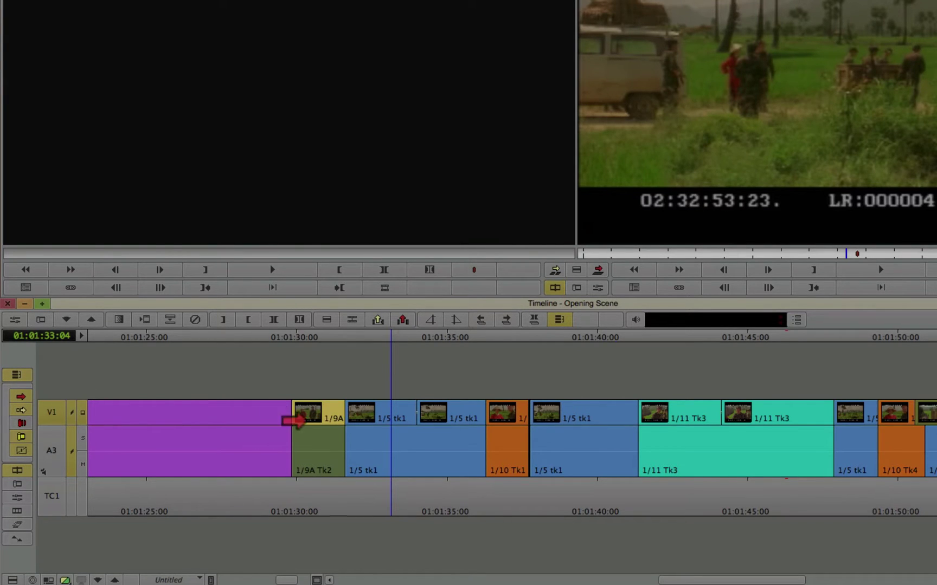
{"action": "left_click", "coordinate": [312, 500]}
{"action": "left_click", "coordinate": [313, 412]}
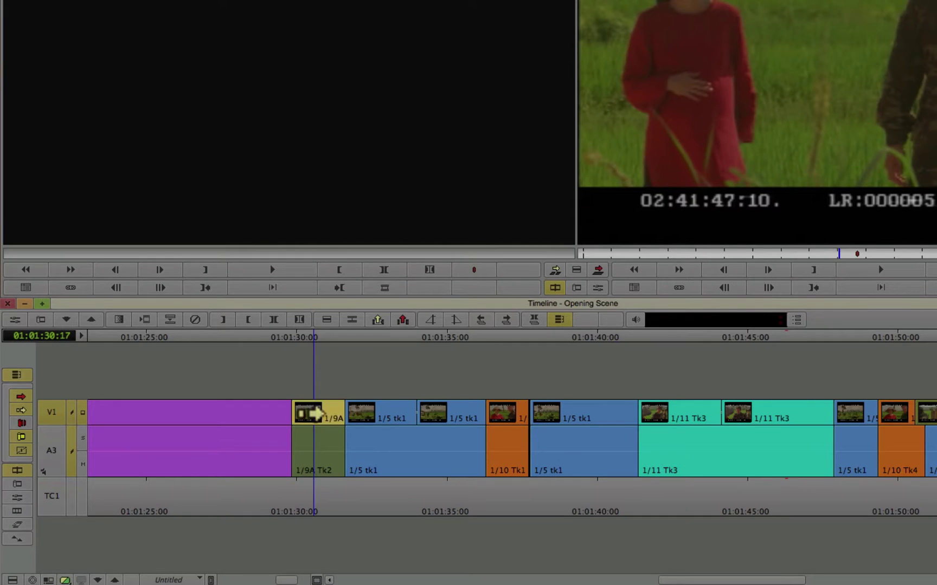
{"action": "left_click", "coordinate": [314, 432], "text": "shift"}
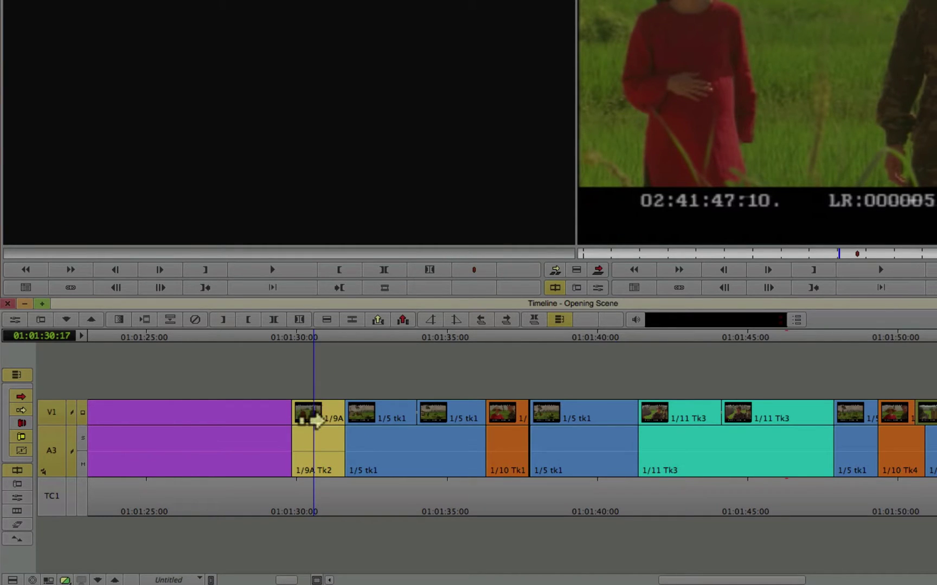
{"action": "left_click_drag", "start_coordinate": [313, 420], "coordinate": [136, 418]}
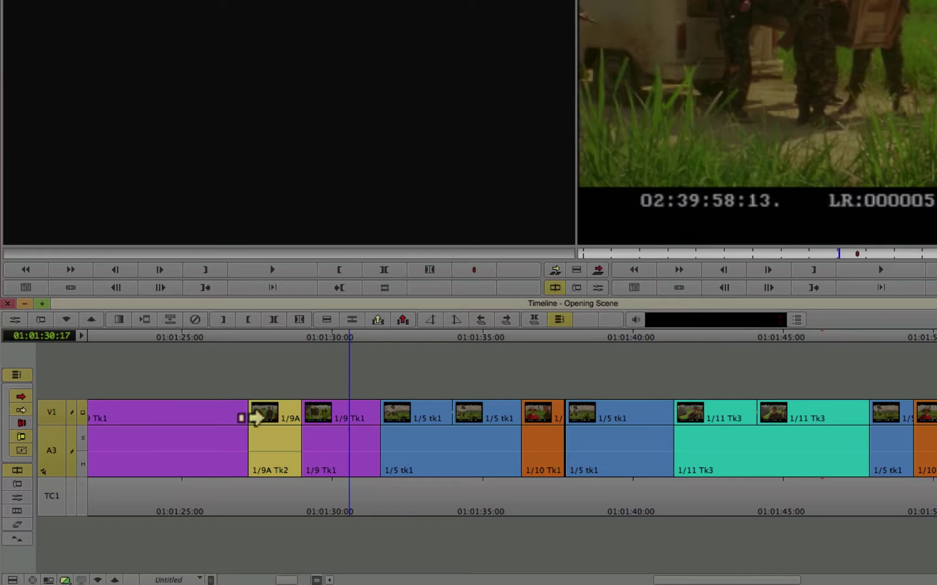
{"action": "left_click_drag", "start_coordinate": [255, 418], "coordinate": [368, 418]}
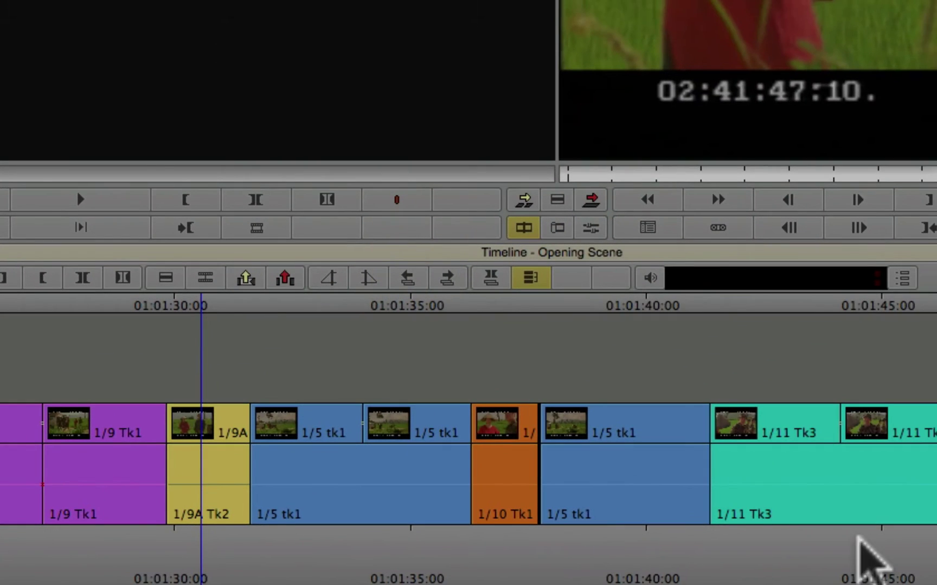
- Apply Remove Match Frame Edits to rejoin the split 1/9 Tk1, 1/5 tk1 and 1/11 Tk3 clips
{"action": "left_click", "coordinate": [347, 560]}
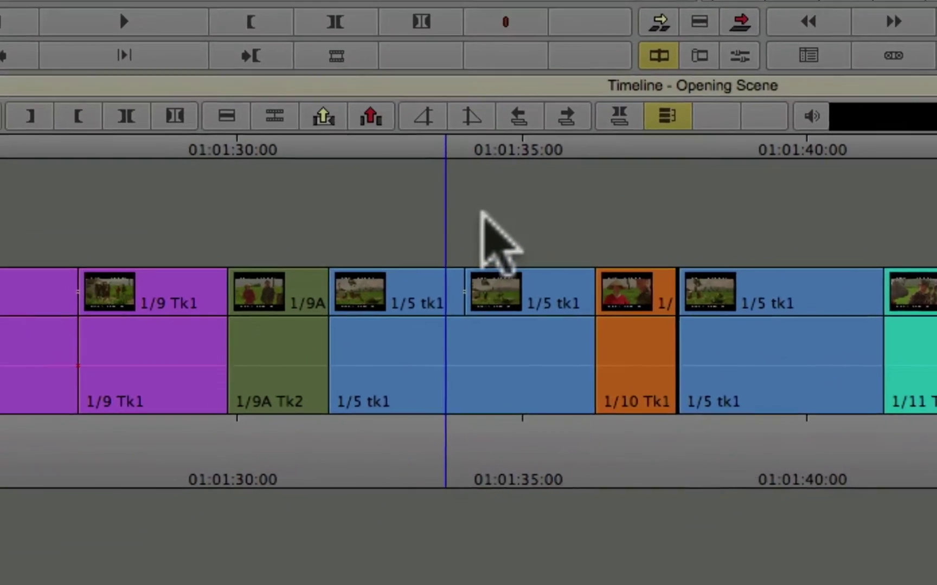
{"action": "right_click", "coordinate": [378, 361]}
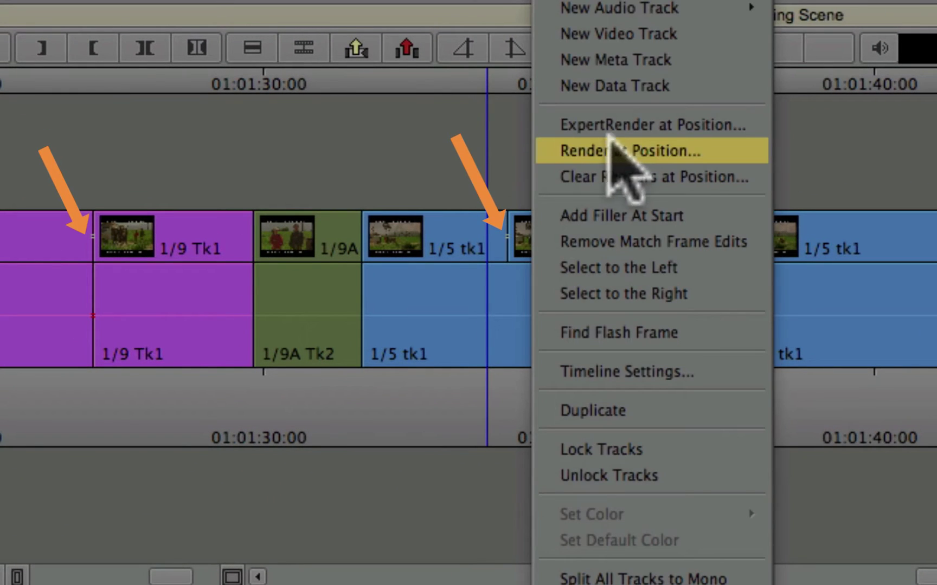
{"action": "left_click", "coordinate": [723, 242]}
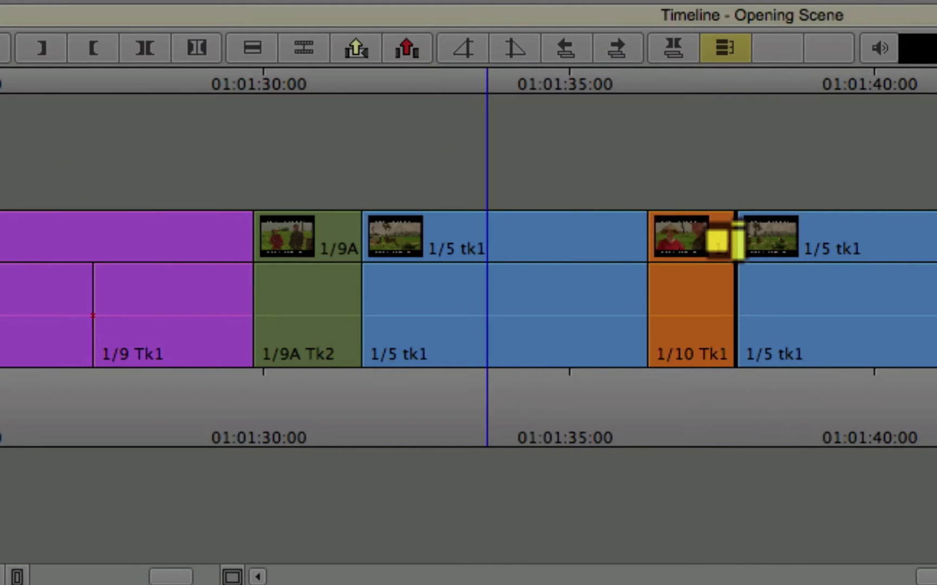
{"action": "left_click", "coordinate": [841, 454]}
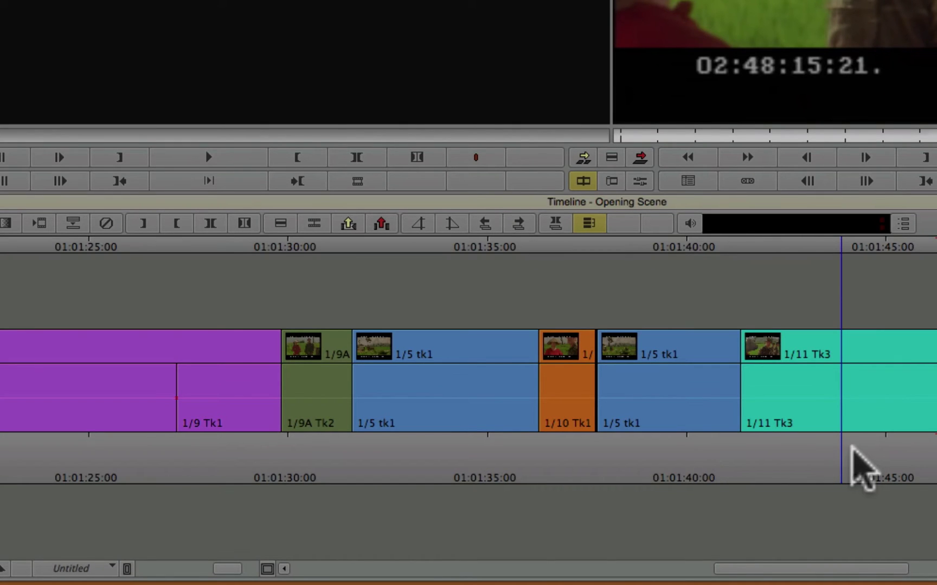
- Zoom out and nudge the 1/13 Tk1 segment slightly later, directly before 1/14 Tk1
{"action": "key", "text": "ctrl+["}
{"action": "key", "text": "ctrl+["}
{"action": "left_click", "coordinate": [448, 423]}
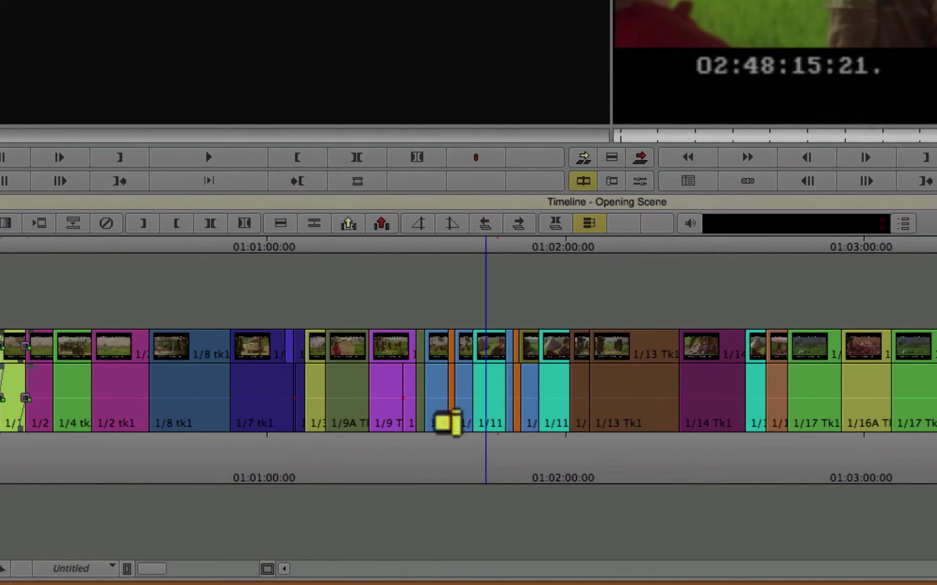
{"action": "left_click_drag", "start_coordinate": [234, 445], "coordinate": [166, 464]}
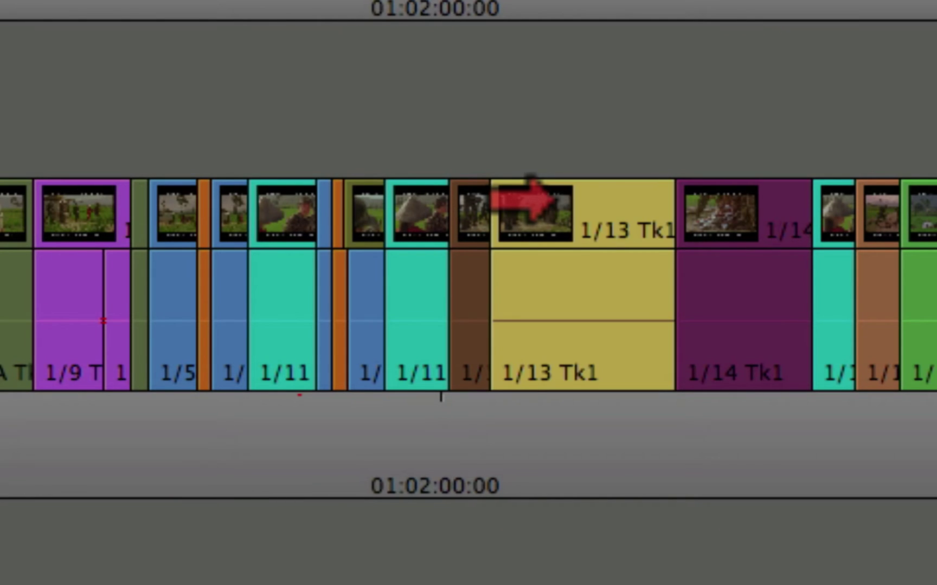
{"action": "left_click_drag", "start_coordinate": [584, 199], "coordinate": [547, 198]}
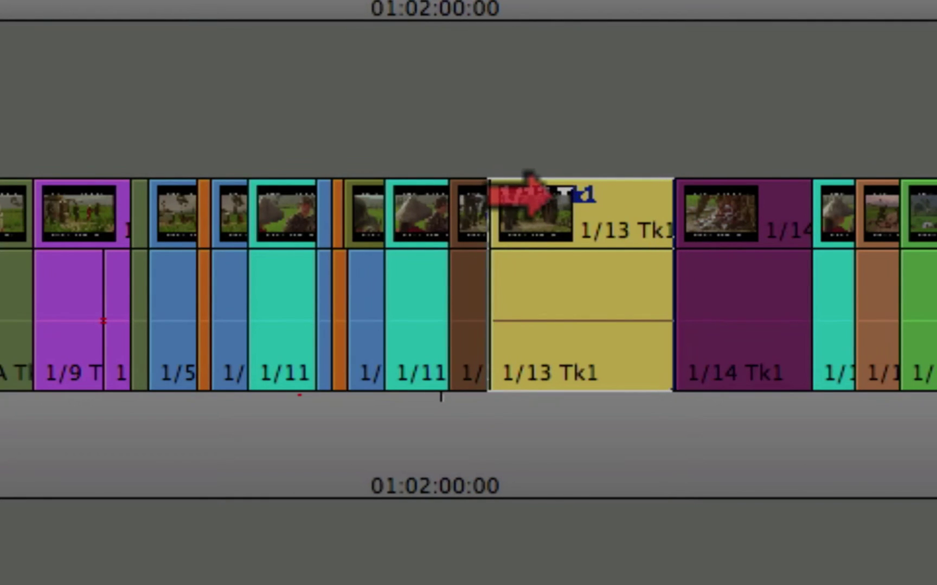
{"action": "left_click_drag", "start_coordinate": [548, 194], "coordinate": [554, 194]}
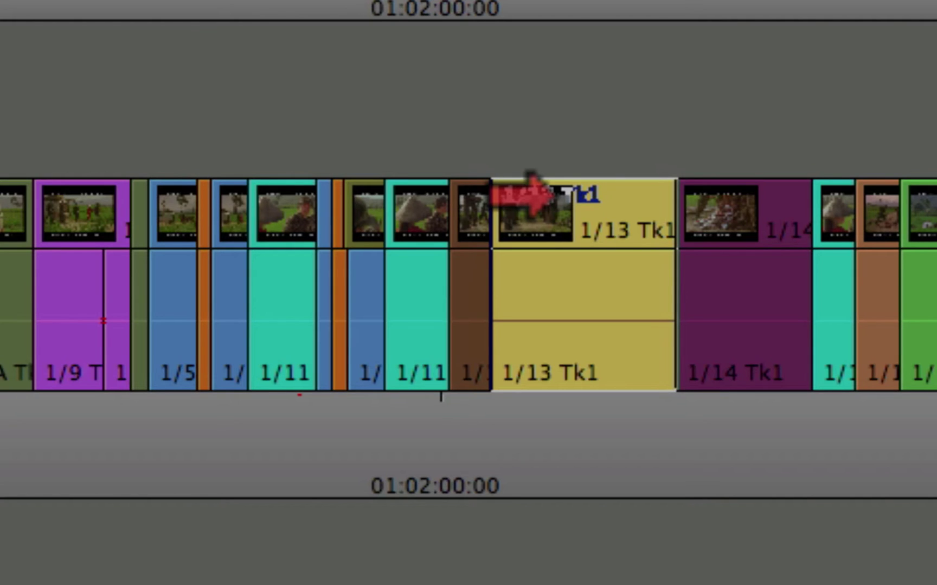
{"action": "left_click_drag", "start_coordinate": [553, 196], "coordinate": [554, 198]}
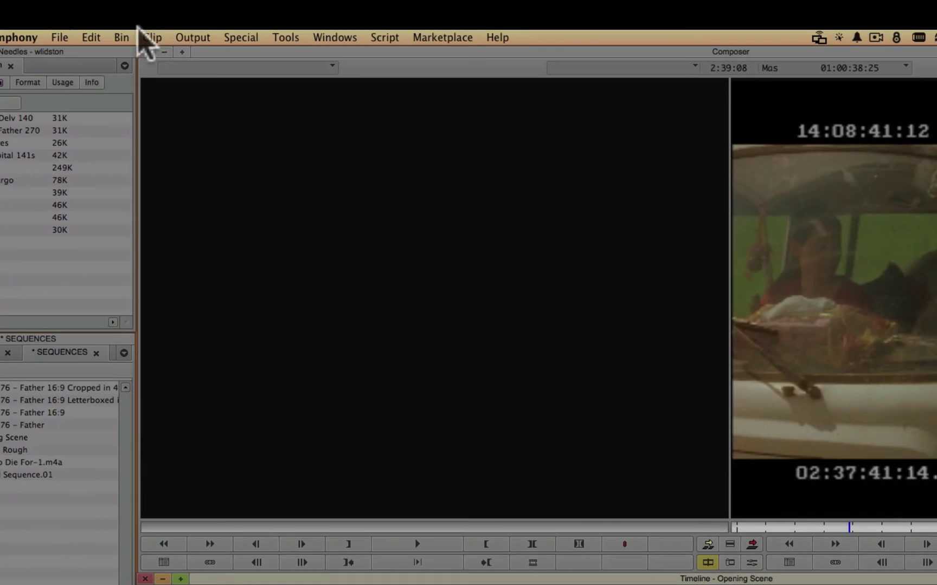
- Find the black hole at 01:00:52:15 and trim V1 one frame so 1/8 tk1 cuts into 1/7 tk1
{"action": "left_click", "coordinate": [154, 36]}
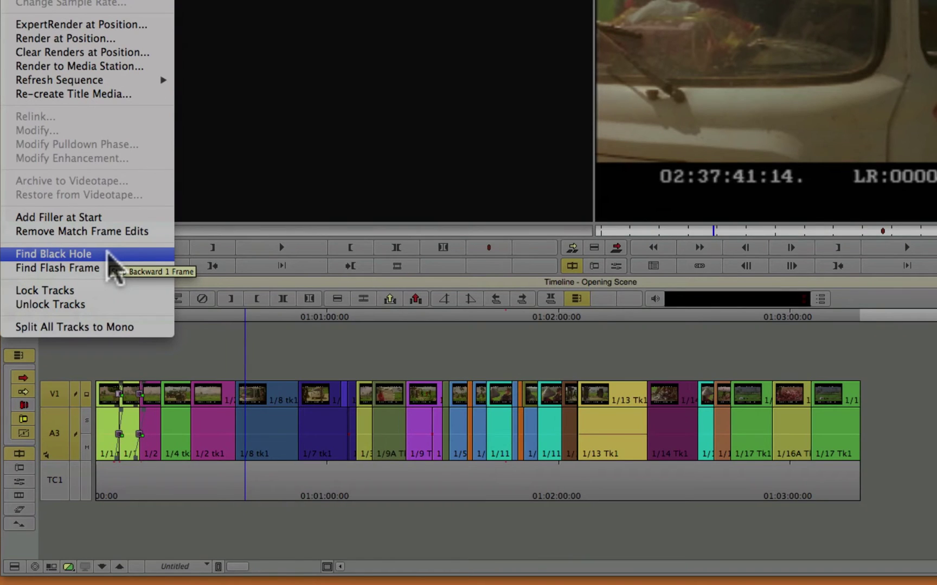
{"action": "left_click", "coordinate": [107, 253]}
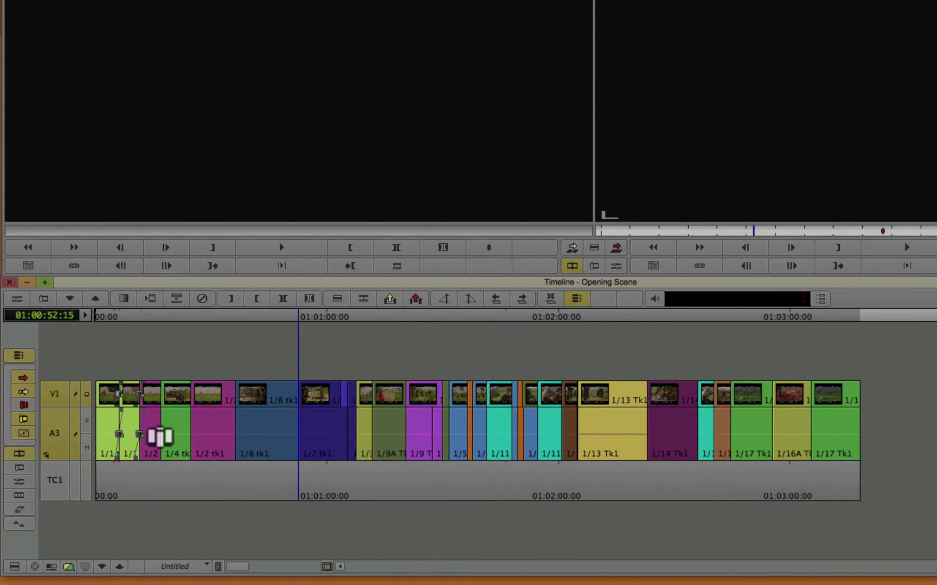
{"action": "key", "text": "super+bracketright"}
{"action": "key", "text": "super+bracketright"}
{"action": "key", "text": "super+bracketright"}
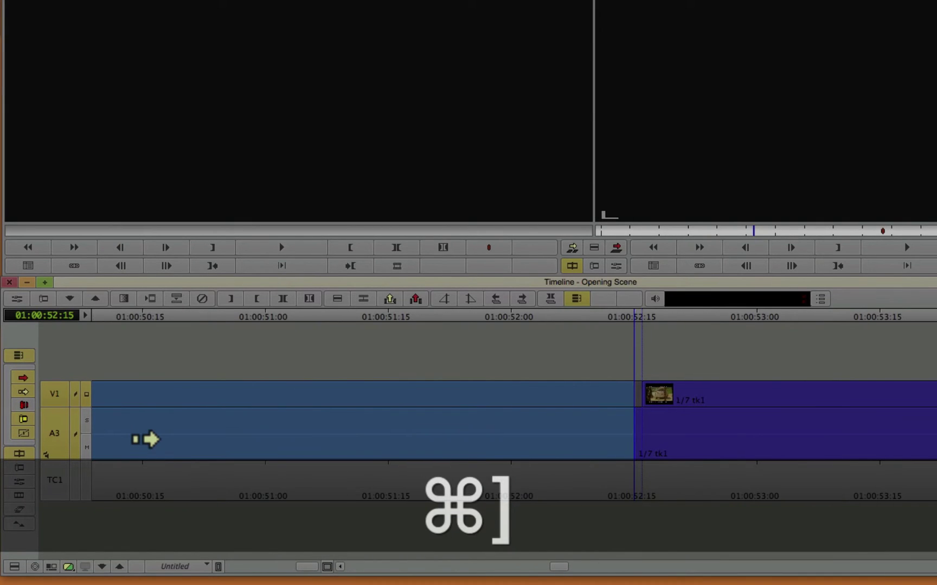
{"action": "key", "text": "super+bracketright"}
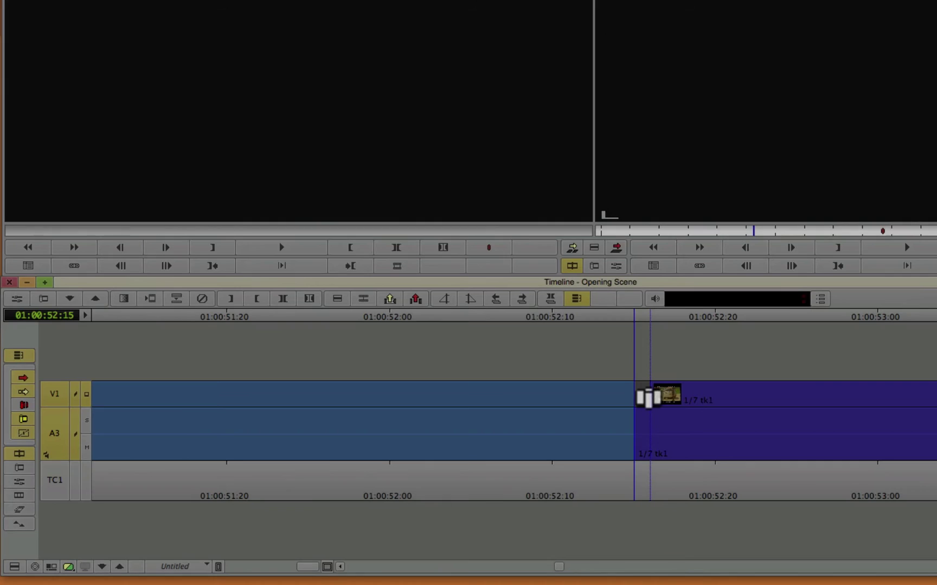
{"action": "left_click", "coordinate": [648, 399]}
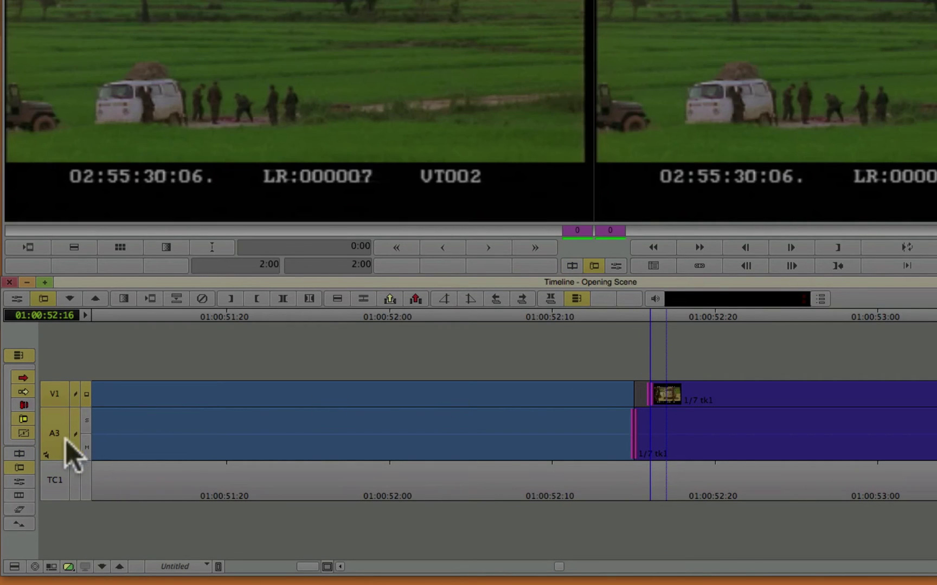
{"action": "left_click", "coordinate": [67, 454]}
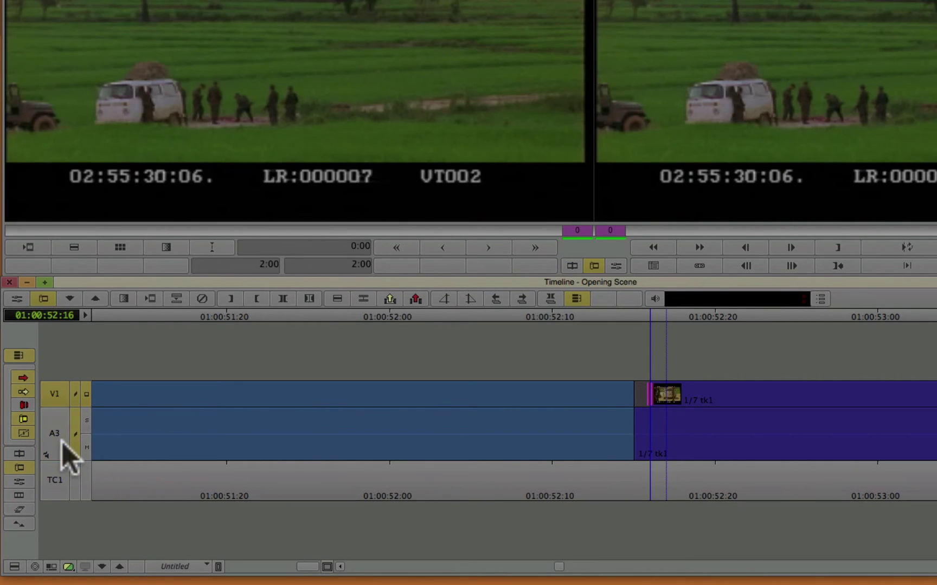
{"action": "left_click_drag", "start_coordinate": [640, 392], "coordinate": [626, 434]}
{"action": "left_click", "coordinate": [638, 487]}
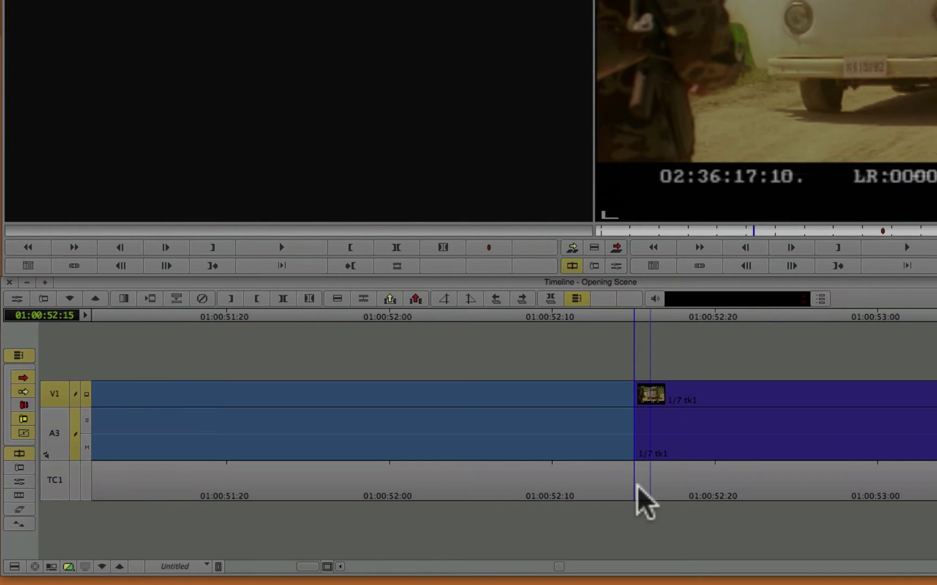
{"action": "key", "text": "super+bracketleft"}
{"action": "key", "text": "super+bracketleft"}
{"action": "key", "text": "super+bracketleft"}
{"action": "key", "text": "super+bracketleft"}
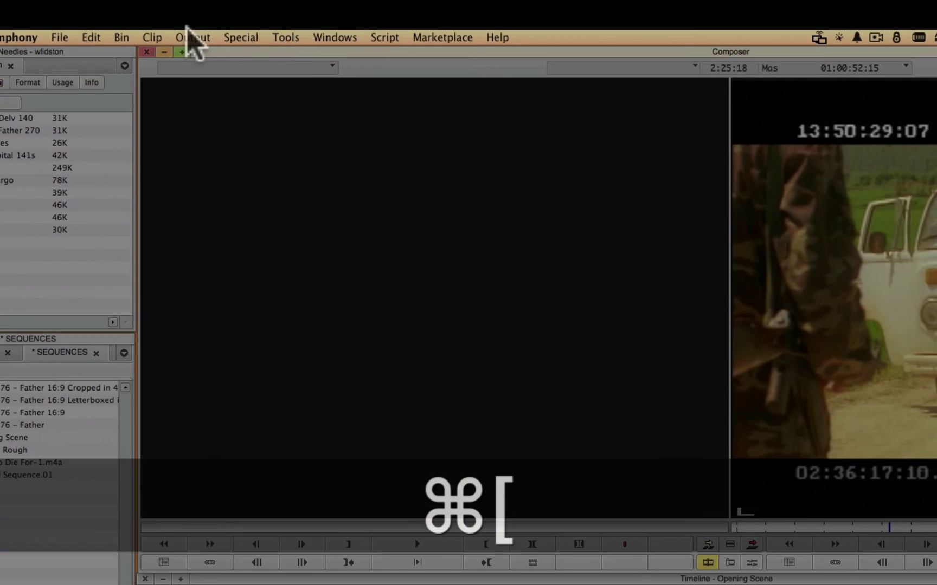
{"action": "left_click", "coordinate": [153, 37]}
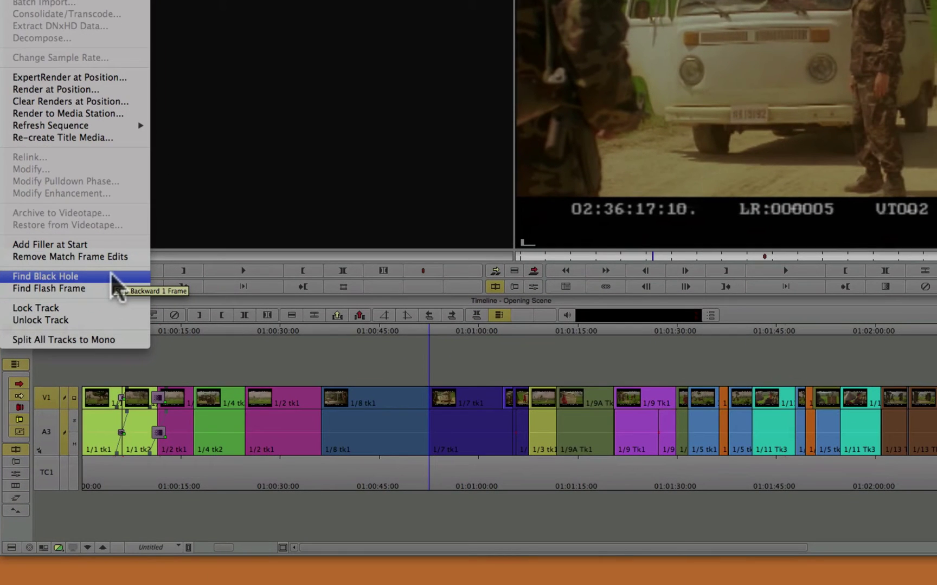
- Jump to the black hole near 01:02:04 and trim the edit six frames back to close it
{"action": "left_click", "coordinate": [112, 275]}
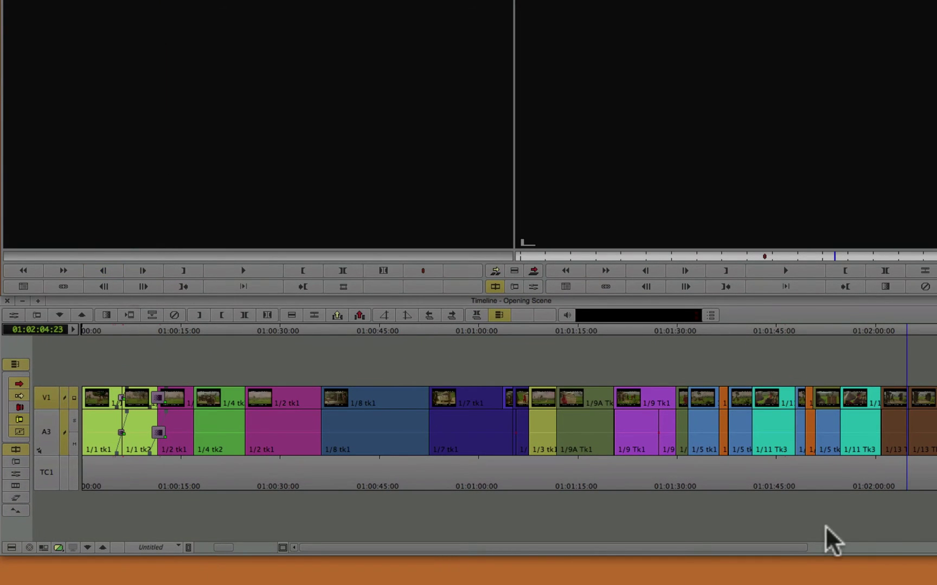
{"action": "left_click", "coordinate": [905, 464]}
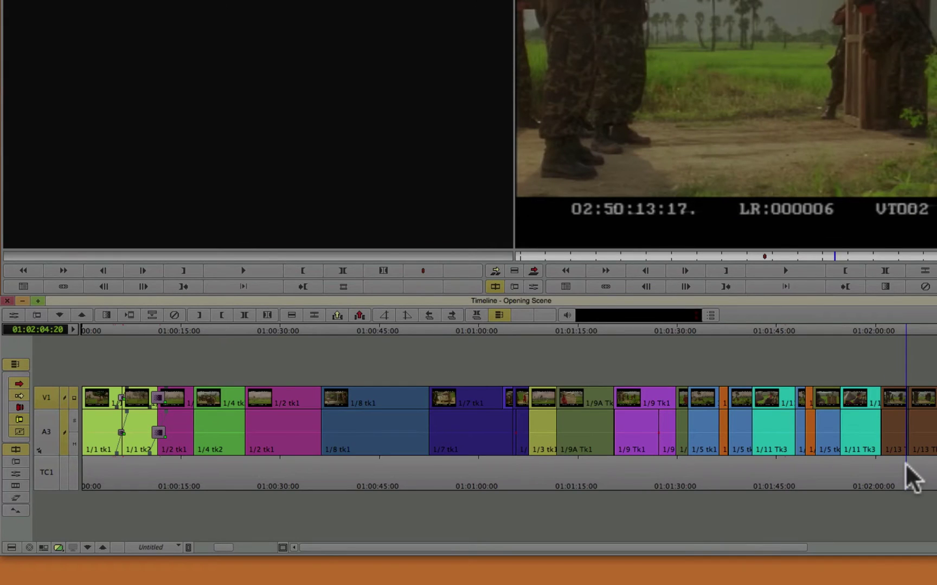
{"action": "key", "text": "super+bracketright"}
{"action": "key", "text": "super+bracketright"}
{"action": "key", "text": "super+bracketright"}
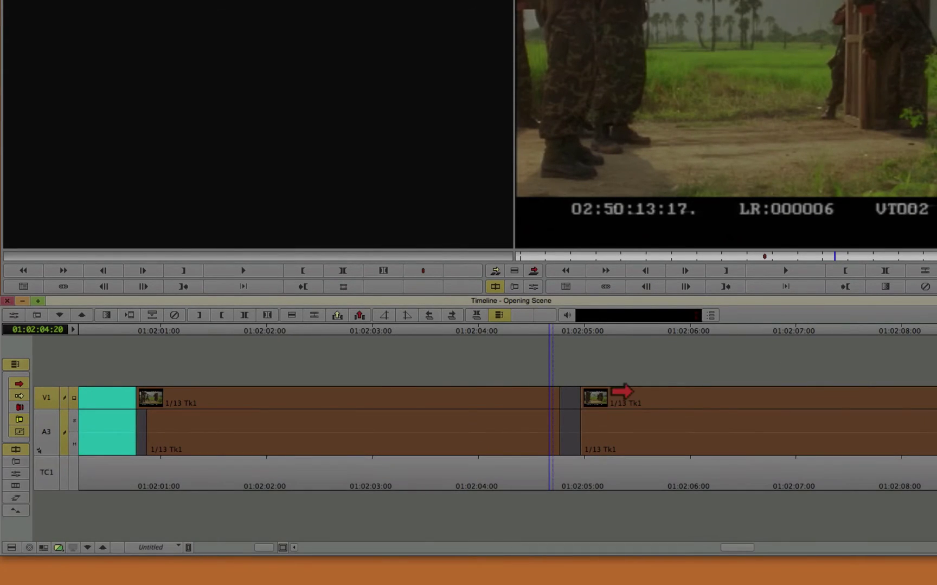
{"action": "left_click", "coordinate": [622, 391]}
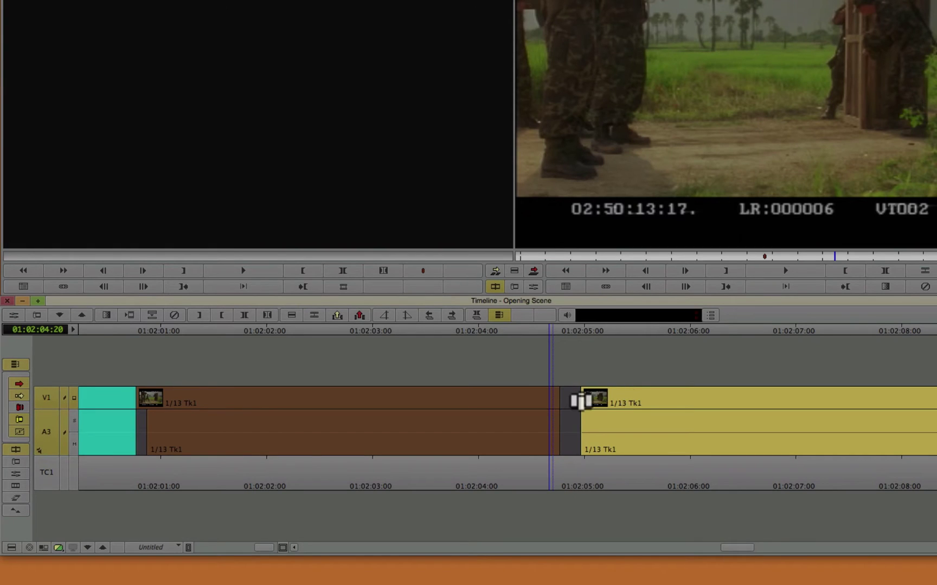
{"action": "left_click", "coordinate": [579, 401]}
{"action": "left_click_drag", "start_coordinate": [579, 402], "coordinate": [519, 402]}
{"action": "left_click", "coordinate": [548, 477]}
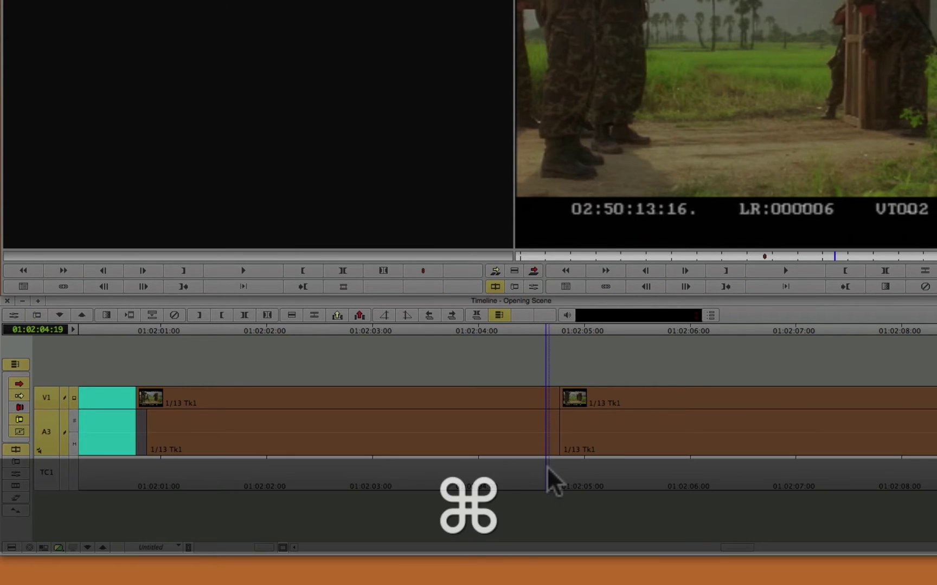
{"action": "key", "text": "super+bracketleft"}
{"action": "key", "text": "super+bracketleft"}
{"action": "key", "text": "super+bracketleft"}
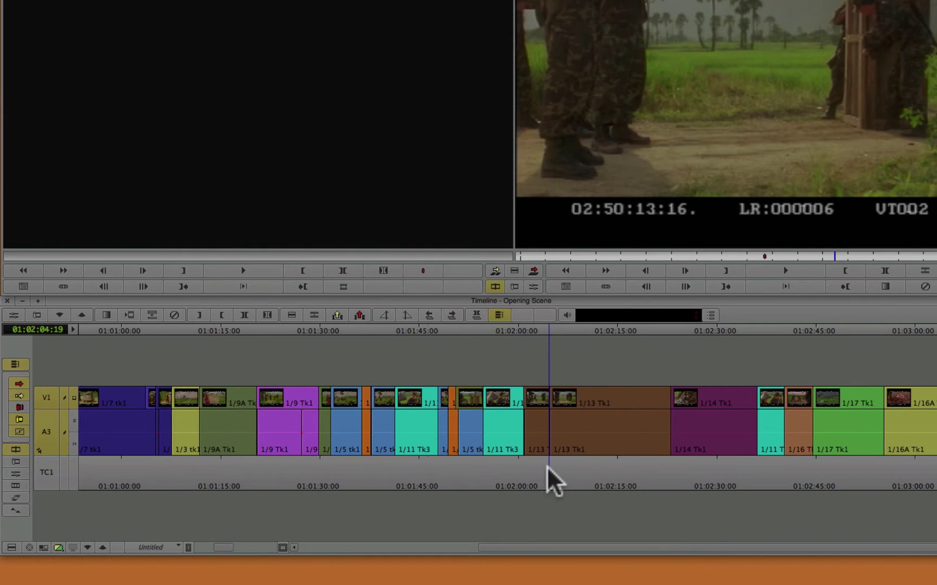
- Re-seat the 1/13 Tk1 segment so it snaps against the preceding 1/13 shot
{"action": "left_click", "coordinate": [574, 328]}
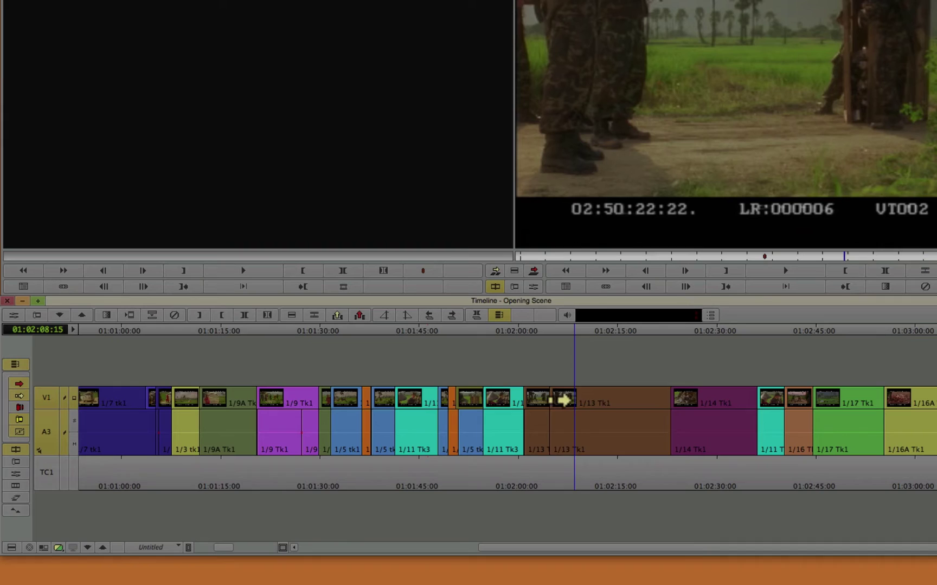
{"action": "mouse_move", "coordinate": [564, 401]}
{"action": "left_mouse_down"}
{"action": "mouse_move", "coordinate": [680, 389]}
{"action": "mouse_move", "coordinate": [564, 390]}
{"action": "mouse_move", "coordinate": [690, 391]}
{"action": "mouse_move", "coordinate": [536, 395]}
{"action": "mouse_move", "coordinate": [558, 400]}
{"action": "left_mouse_up"}
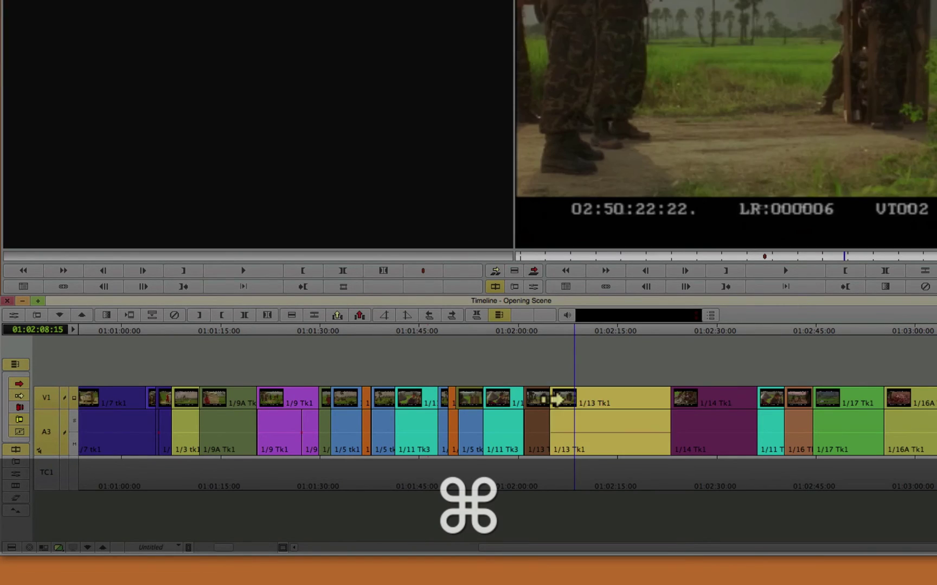
{"action": "left_click", "coordinate": [534, 468]}
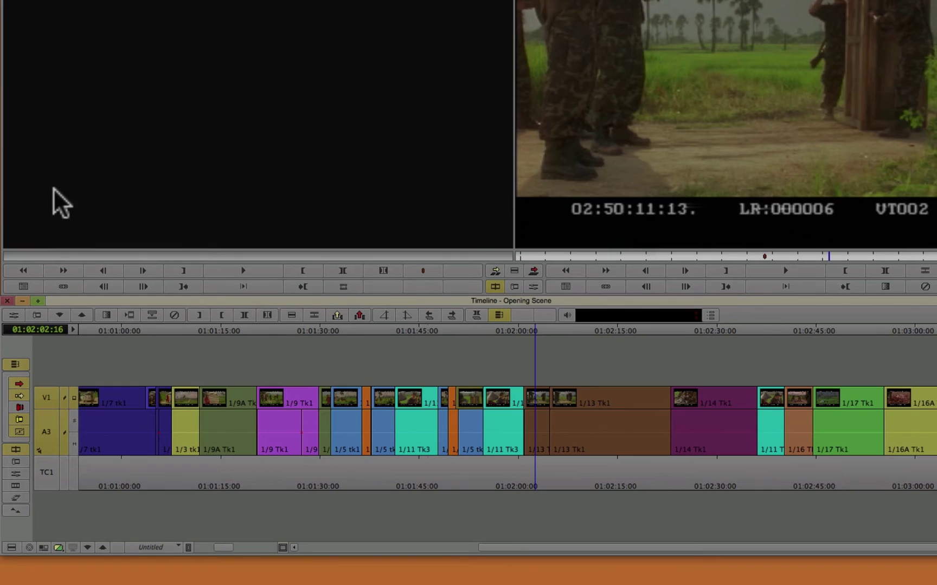
- Jump to the flagged spot near 01:01:20:12 and zoom in to frame level on the A3 gap
{"action": "left_click", "coordinate": [33, 0]}
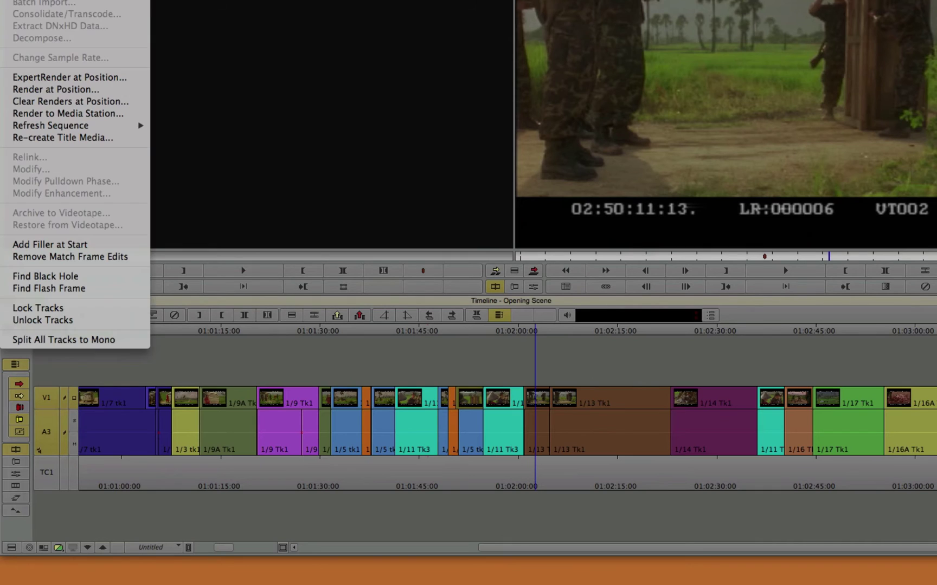
{"action": "left_click", "coordinate": [96, 288]}
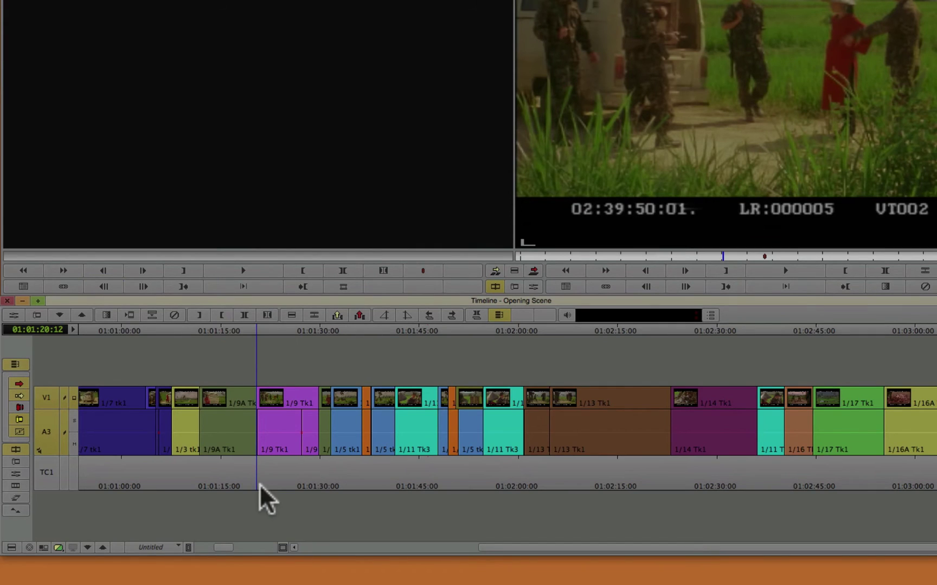
{"action": "key", "text": "super"}
{"action": "key", "text": "super+bracketright"}
{"action": "key", "text": "super+bracketright"}
{"action": "key", "text": "super+bracketright"}
{"action": "key", "text": "super+bracketright"}
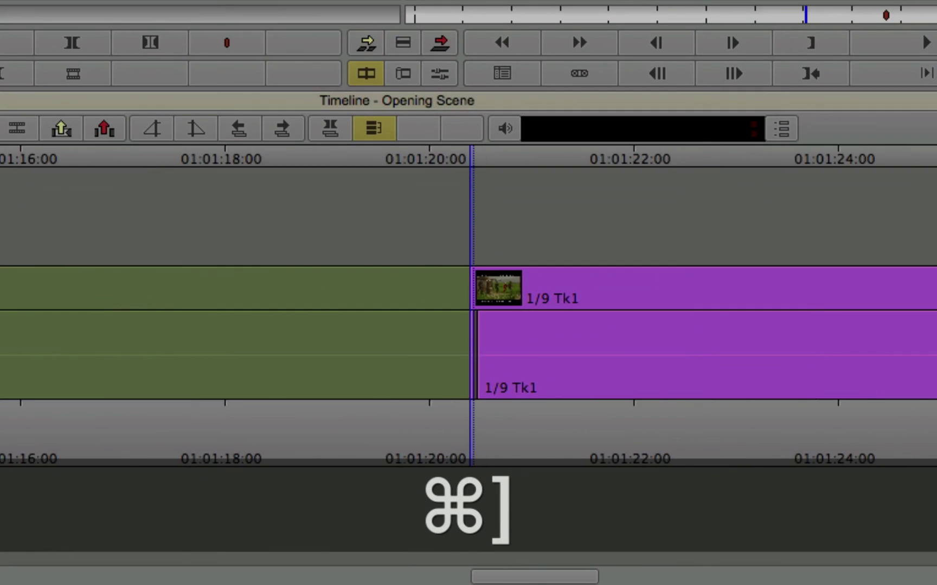
{"action": "key", "text": "super+bracketright"}
{"action": "key", "text": "super+bracketright"}
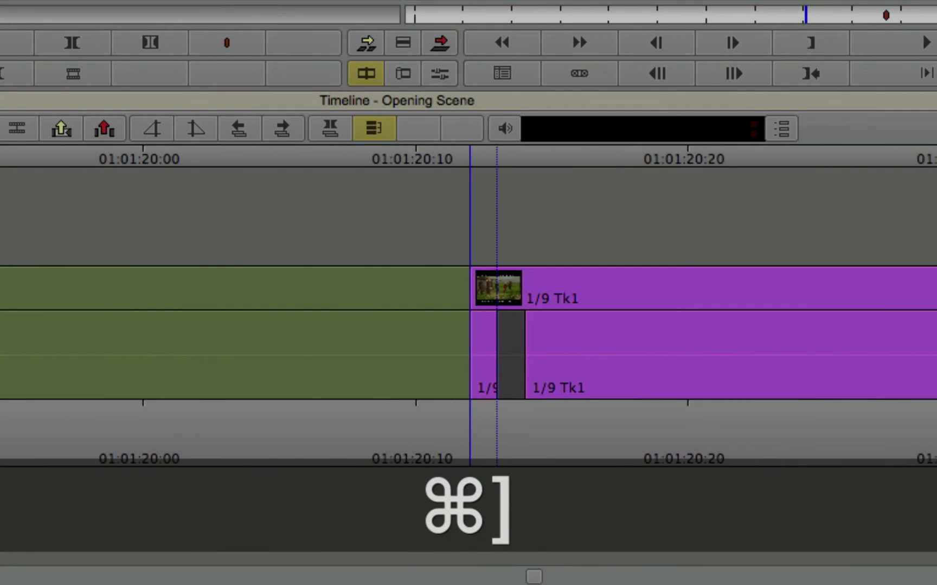
{"action": "key", "text": "super+bracketright"}
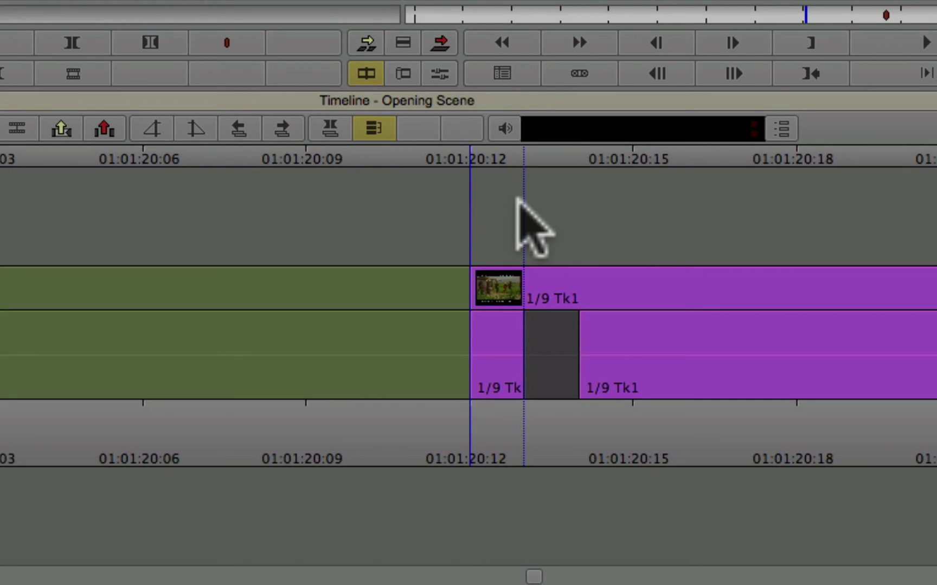
- With V1 excluded, trim the A3 audio edit right to close the gap in 1/9 Tk1, then zoom out
{"action": "left_click", "coordinate": [480, 362]}
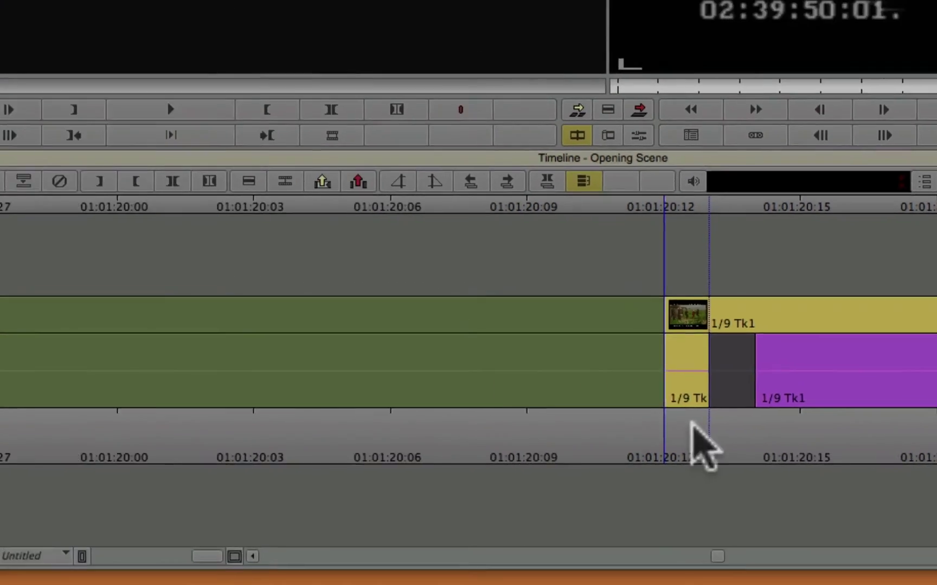
{"action": "left_click", "coordinate": [502, 441]}
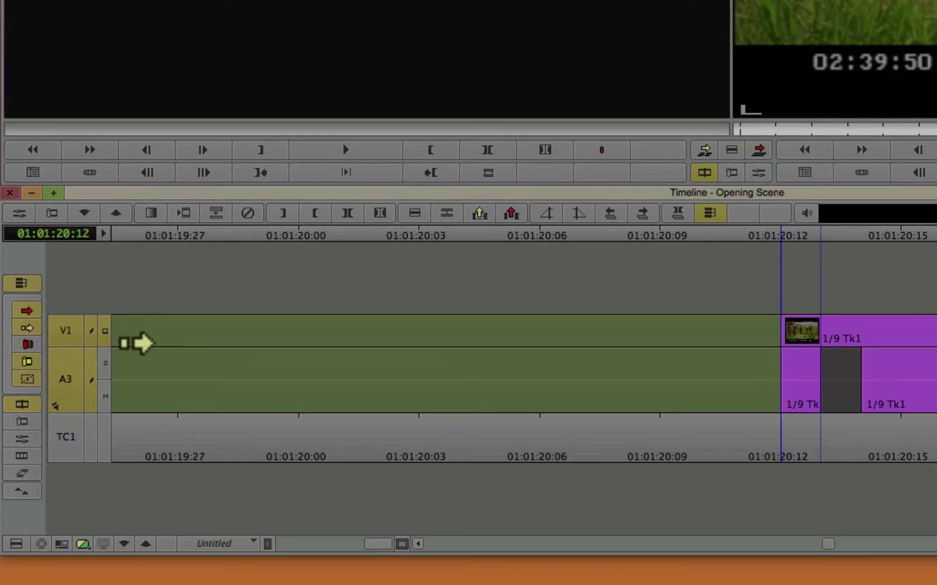
{"action": "left_click", "coordinate": [66, 332]}
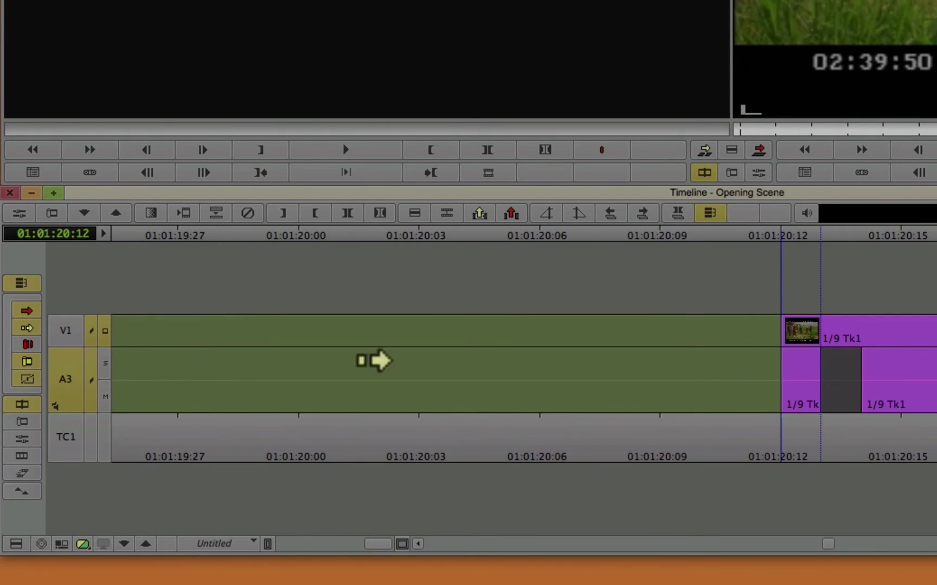
{"action": "left_click", "coordinate": [25, 286]}
{"action": "left_click", "coordinate": [828, 379]}
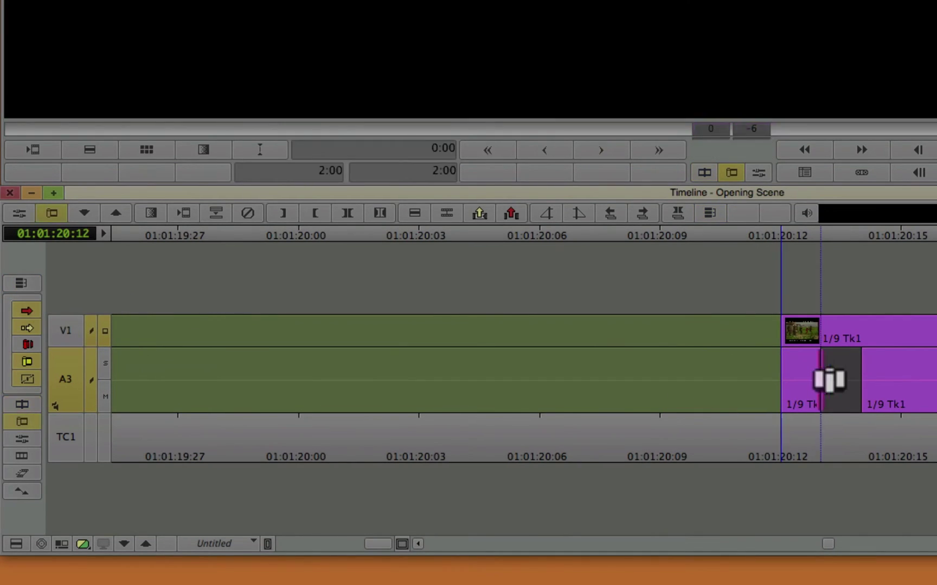
{"action": "left_click_drag", "start_coordinate": [828, 379], "coordinate": [853, 391]}
{"action": "left_click", "coordinate": [815, 449]}
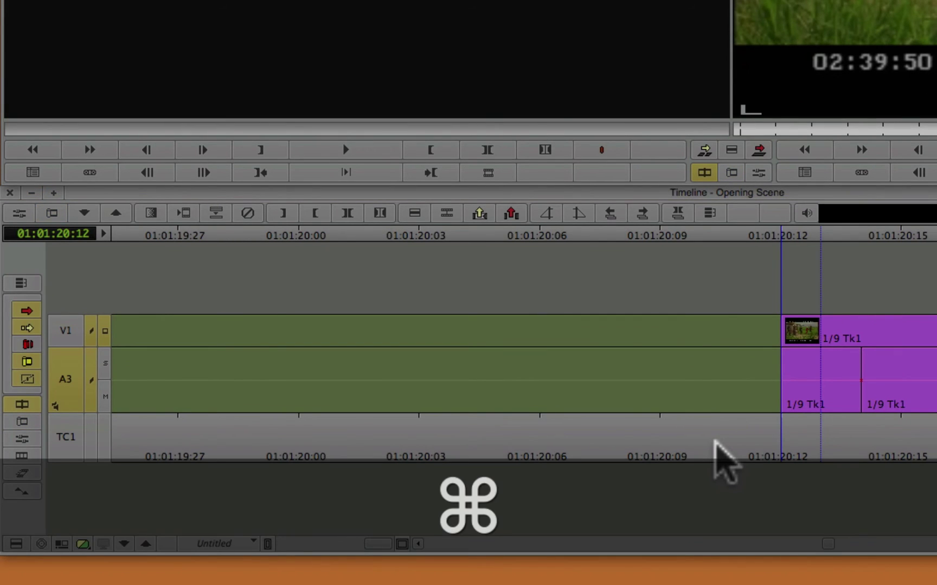
{"action": "key", "text": "ctrl+slash"}
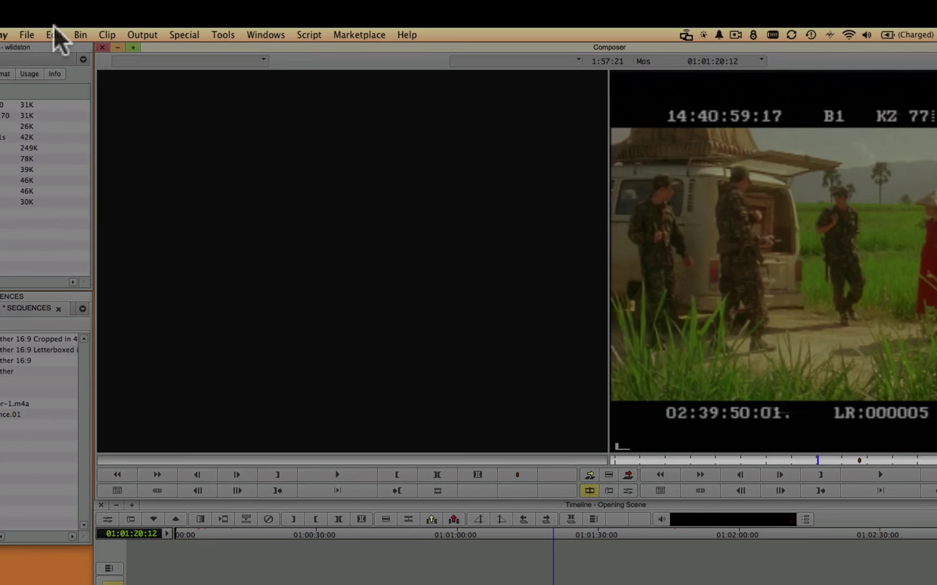
- Jump to the flash frame before 1/5 tk1 near 01:01:37:20 and zoom in on it
{"action": "left_click", "coordinate": [55, 34]}
{"action": "mouse_move", "coordinate": [107, 34]}
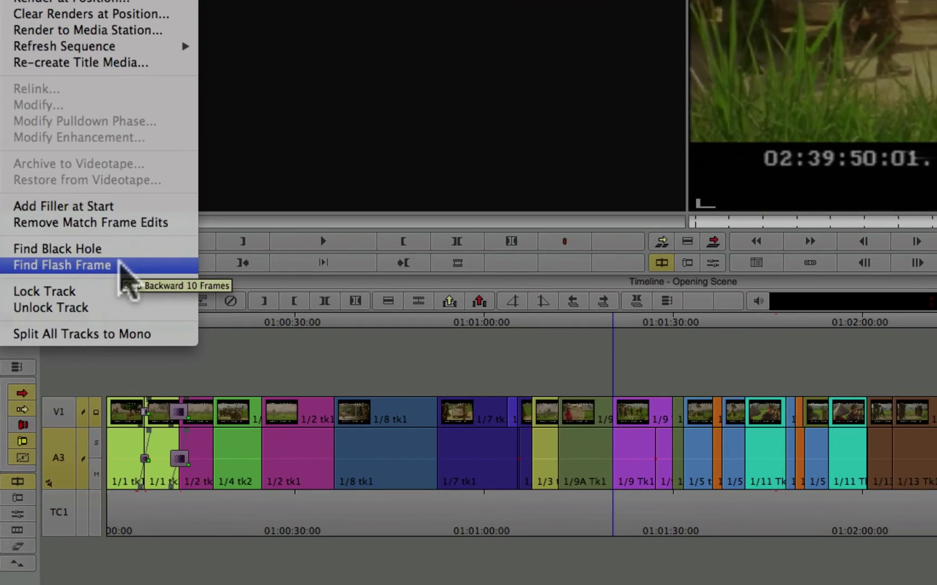
{"action": "left_click", "coordinate": [65, 265]}
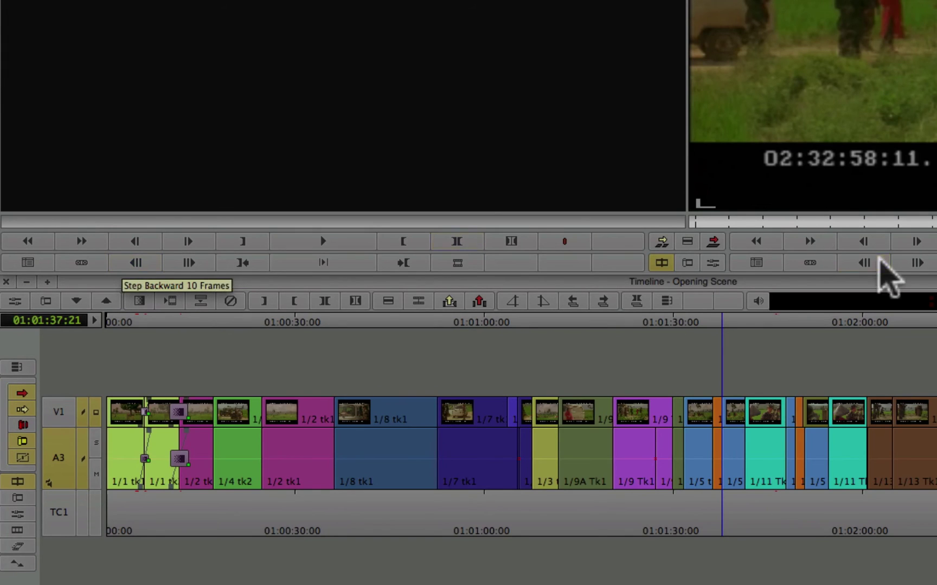
{"action": "key", "text": "super+bracketright"}
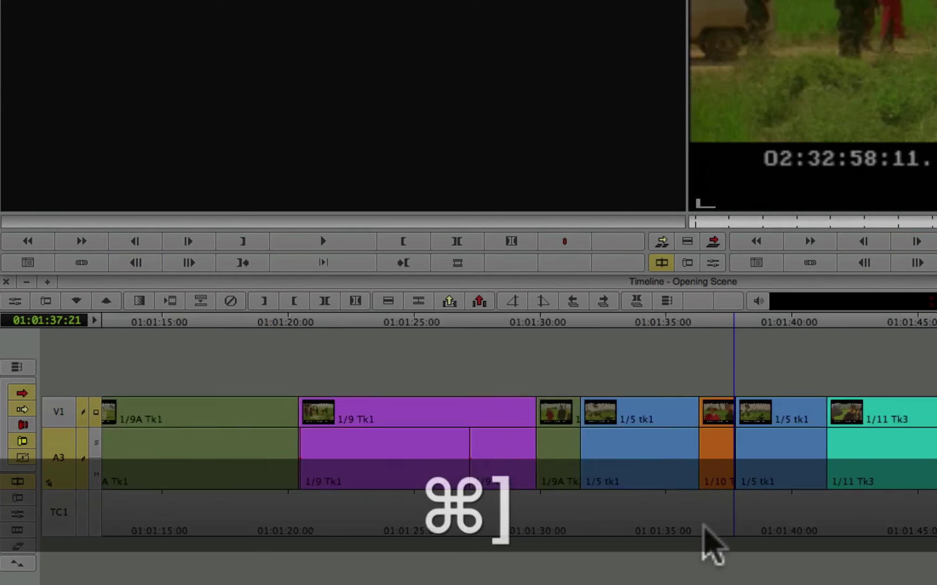
{"action": "key", "text": "super+bracketright"}
{"action": "key", "text": "super+bracketright"}
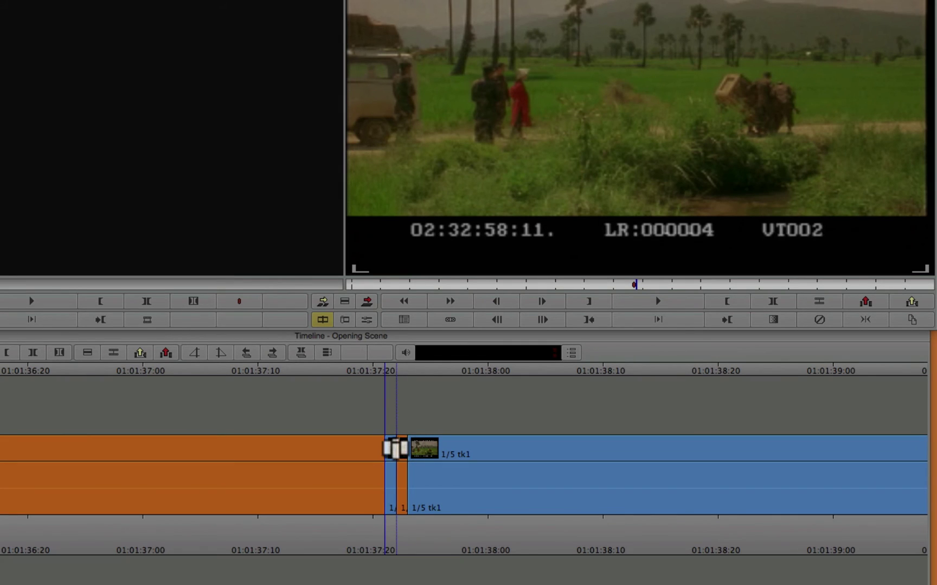
- Mark In and Out around the flash frame and extract it, then zoom back out
{"action": "left_click", "coordinate": [397, 537]}
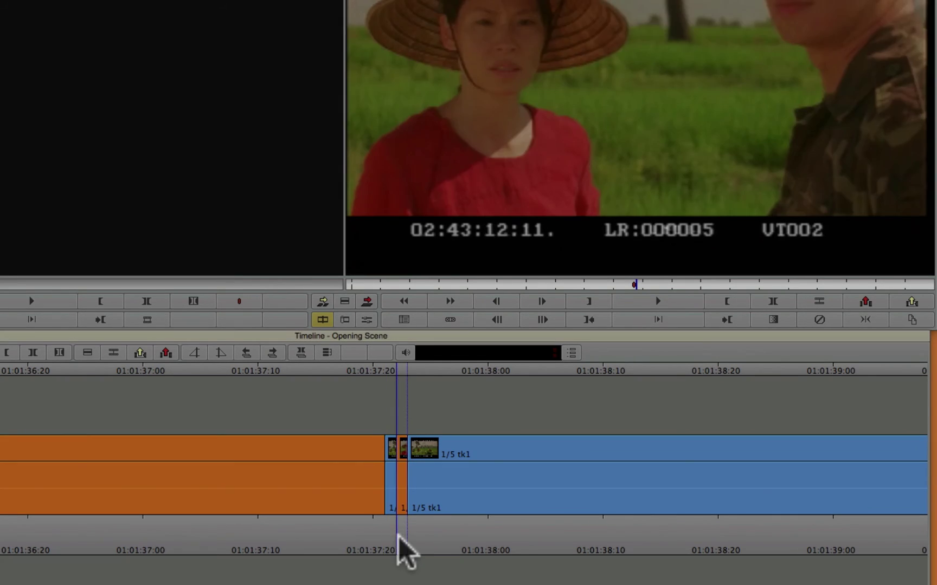
{"action": "key", "text": "i"}
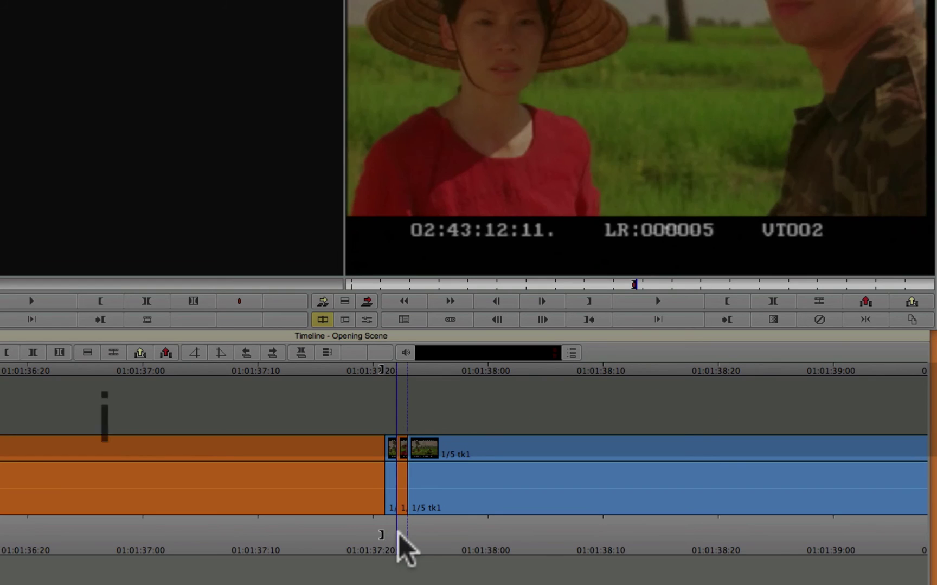
{"action": "key", "text": "o"}
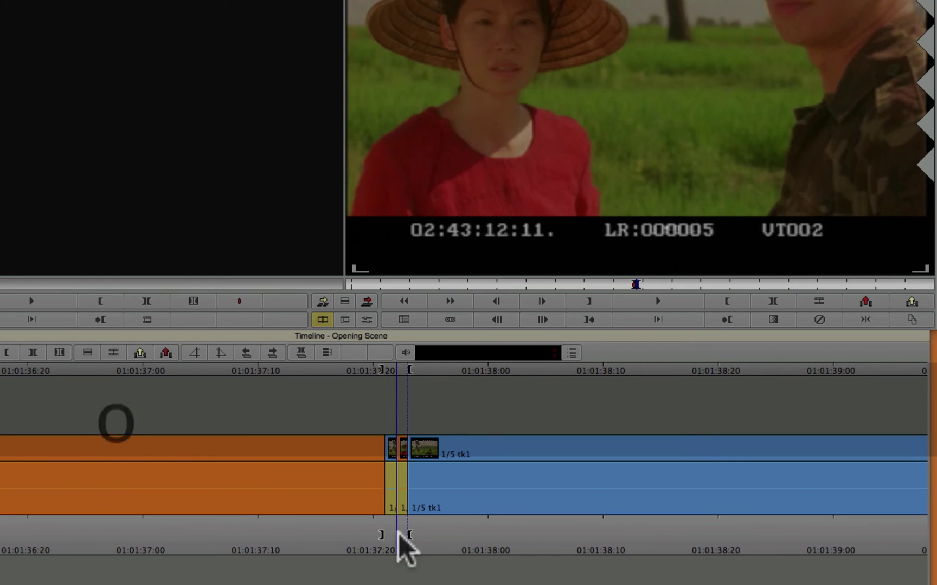
{"action": "key", "text": "u"}
{"action": "left_click", "coordinate": [393, 485]}
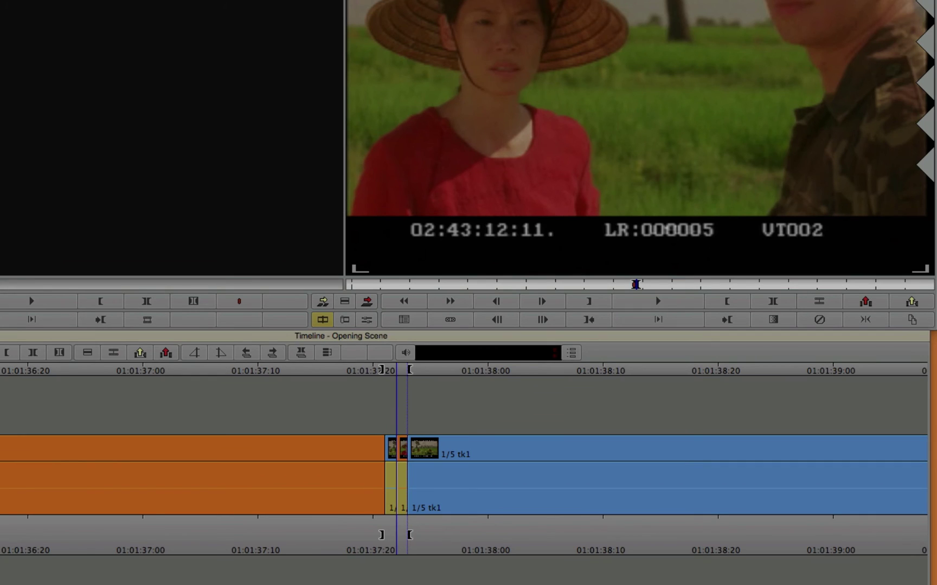
{"action": "key", "text": "["}
{"action": "left_click", "coordinate": [140, 352]}
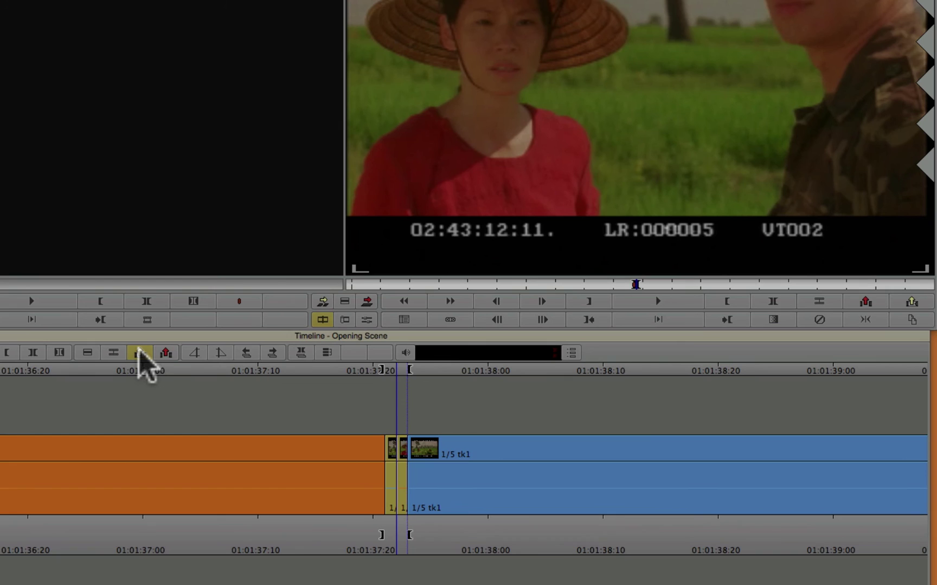
{"action": "key", "text": "Delete"}
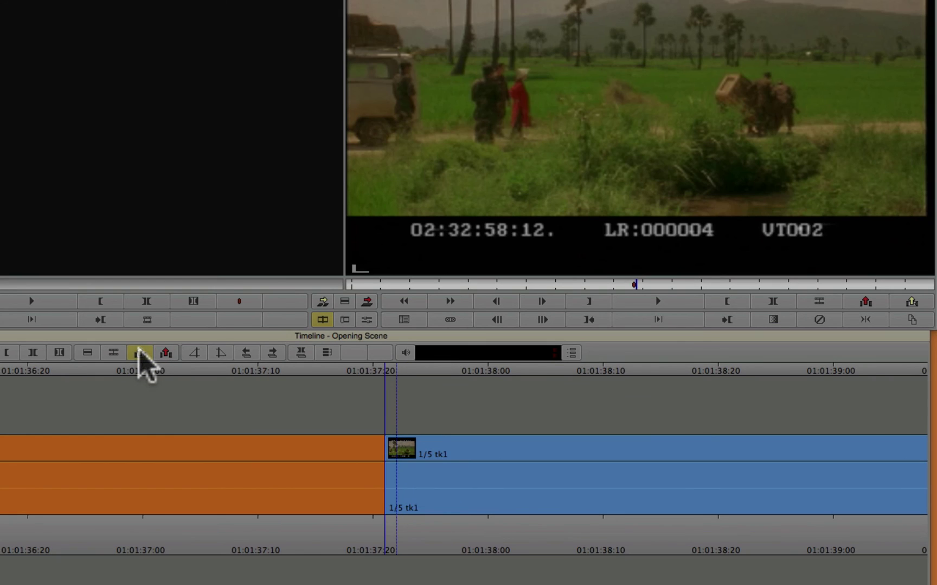
{"action": "key", "text": "ctrl+["}
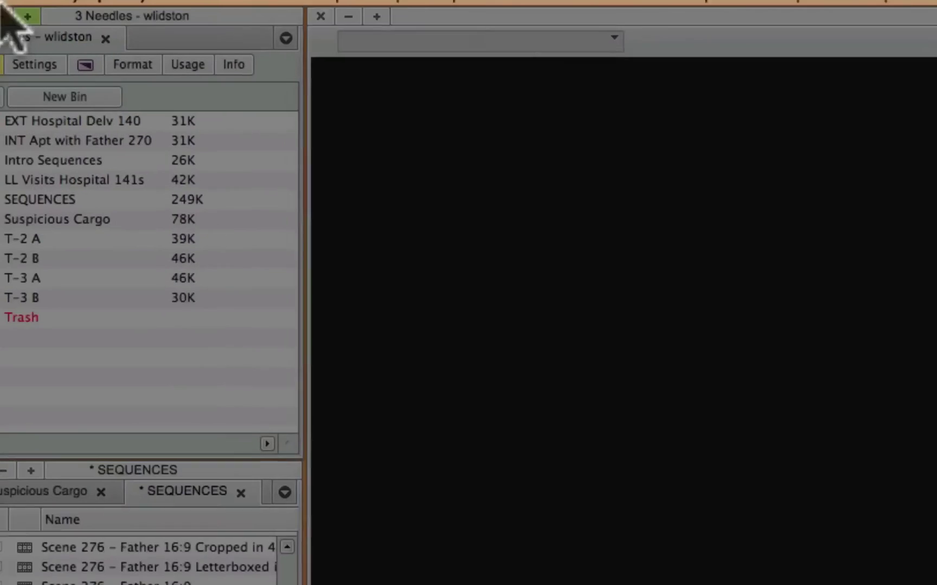
- Open the project's Timeline settings to the Edit tab with Find Flash Frames Shorter Than 10 frames
{"action": "left_click", "coordinate": [395, 12]}
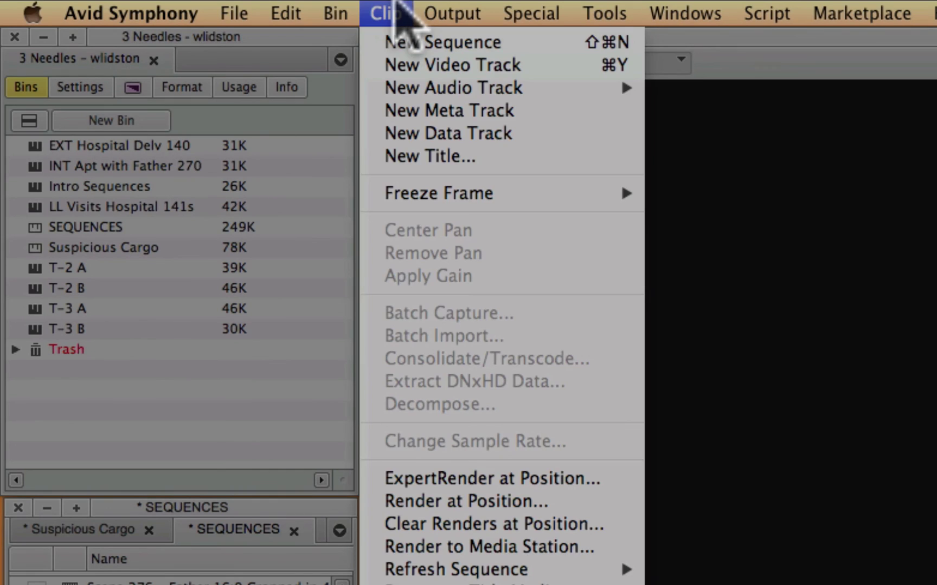
{"action": "left_click", "coordinate": [399, 13]}
{"action": "left_click", "coordinate": [89, 87]}
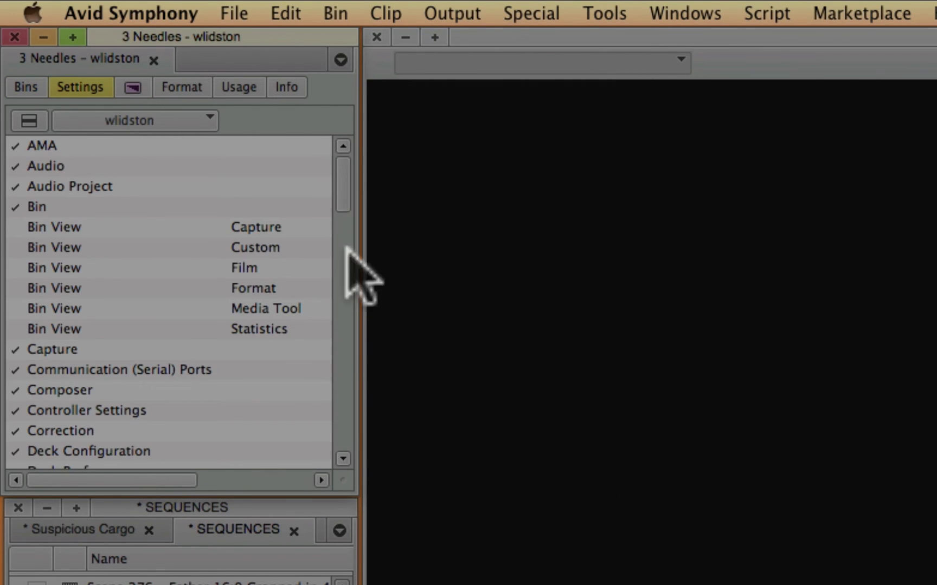
{"action": "scroll", "coordinate": [347, 249], "scroll_direction": "down", "scroll_amount": 10}
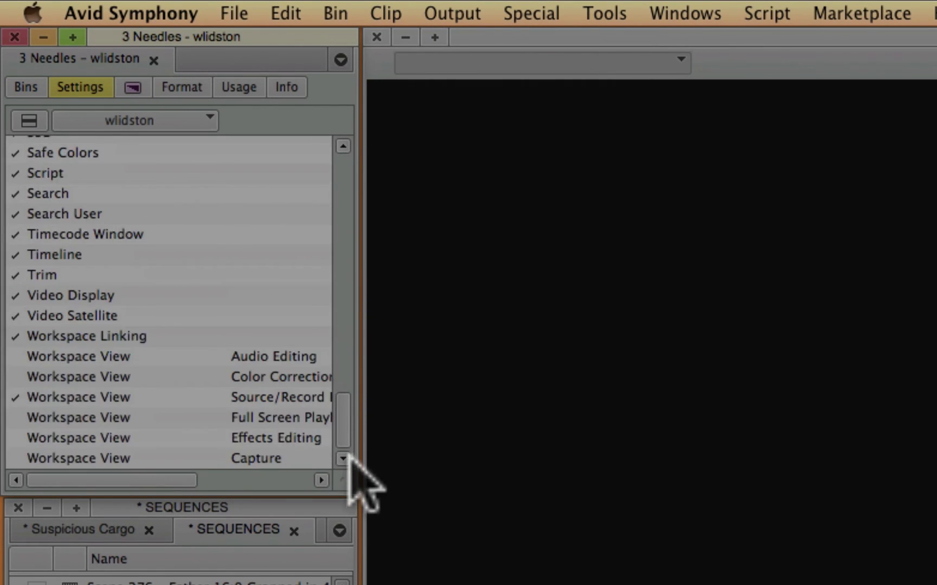
{"action": "double_click", "coordinate": [66, 260]}
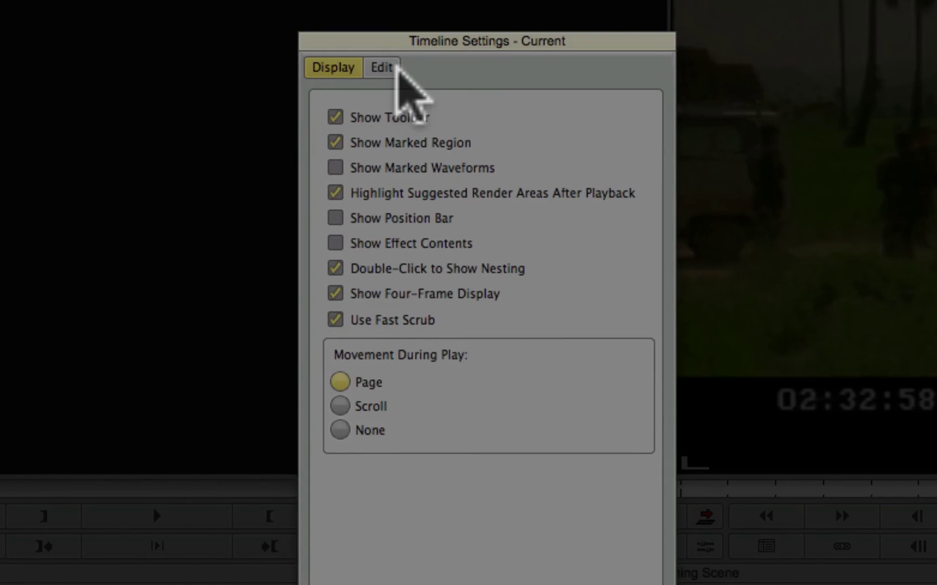
{"action": "left_click", "coordinate": [390, 68]}
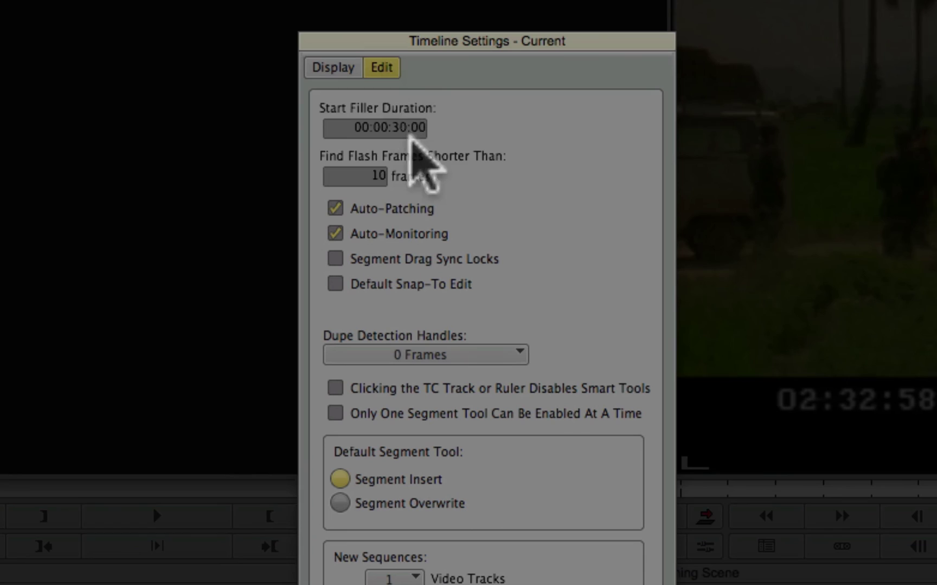
{"action": "left_click", "coordinate": [354, 172]}
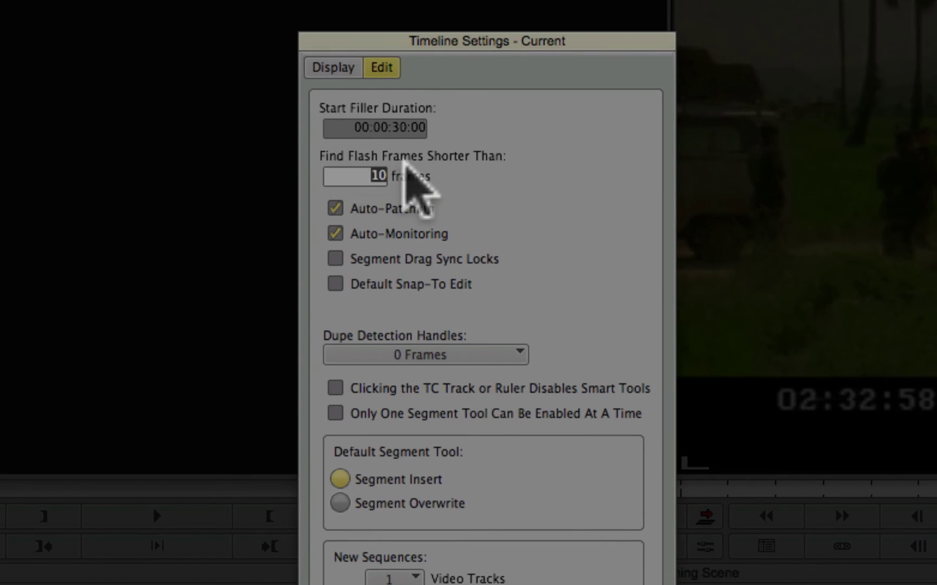